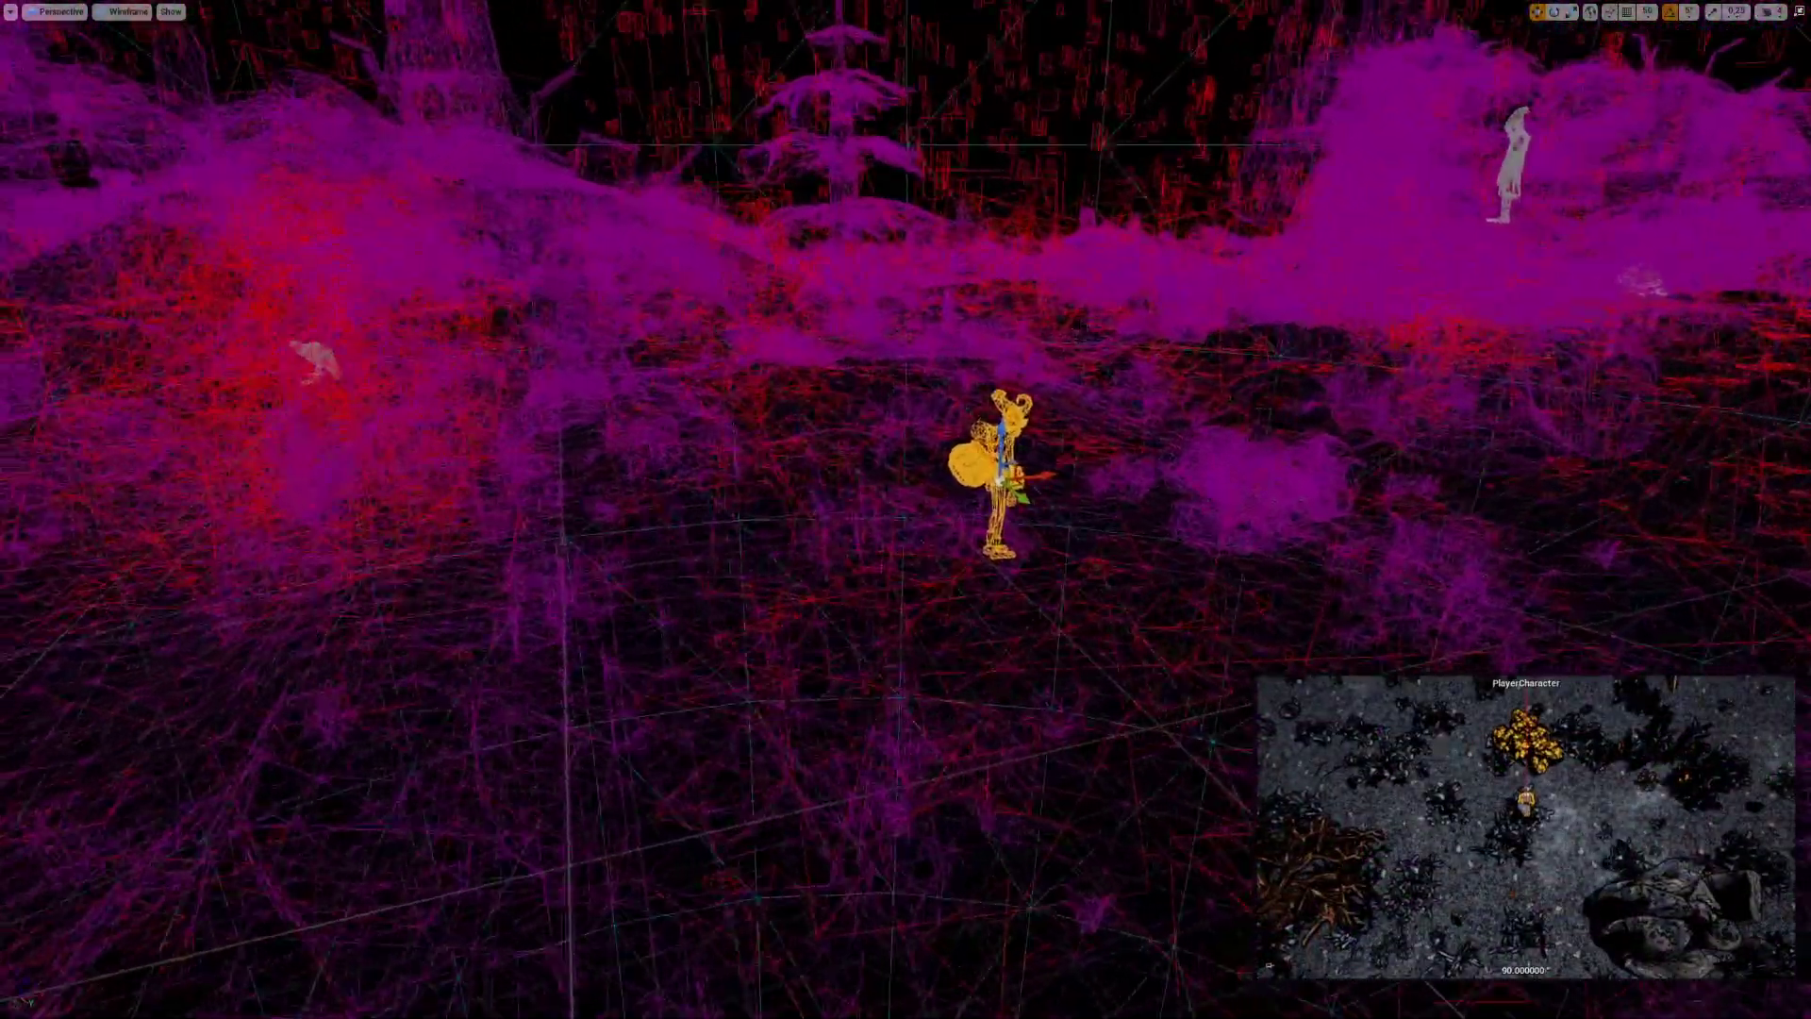
Examine the generated world around the player character, from close surroundings out to the wider map.
{"action": "left_click_drag", "start_coordinate": [906, 510], "coordinate": [831, 471], "text": "alt"}
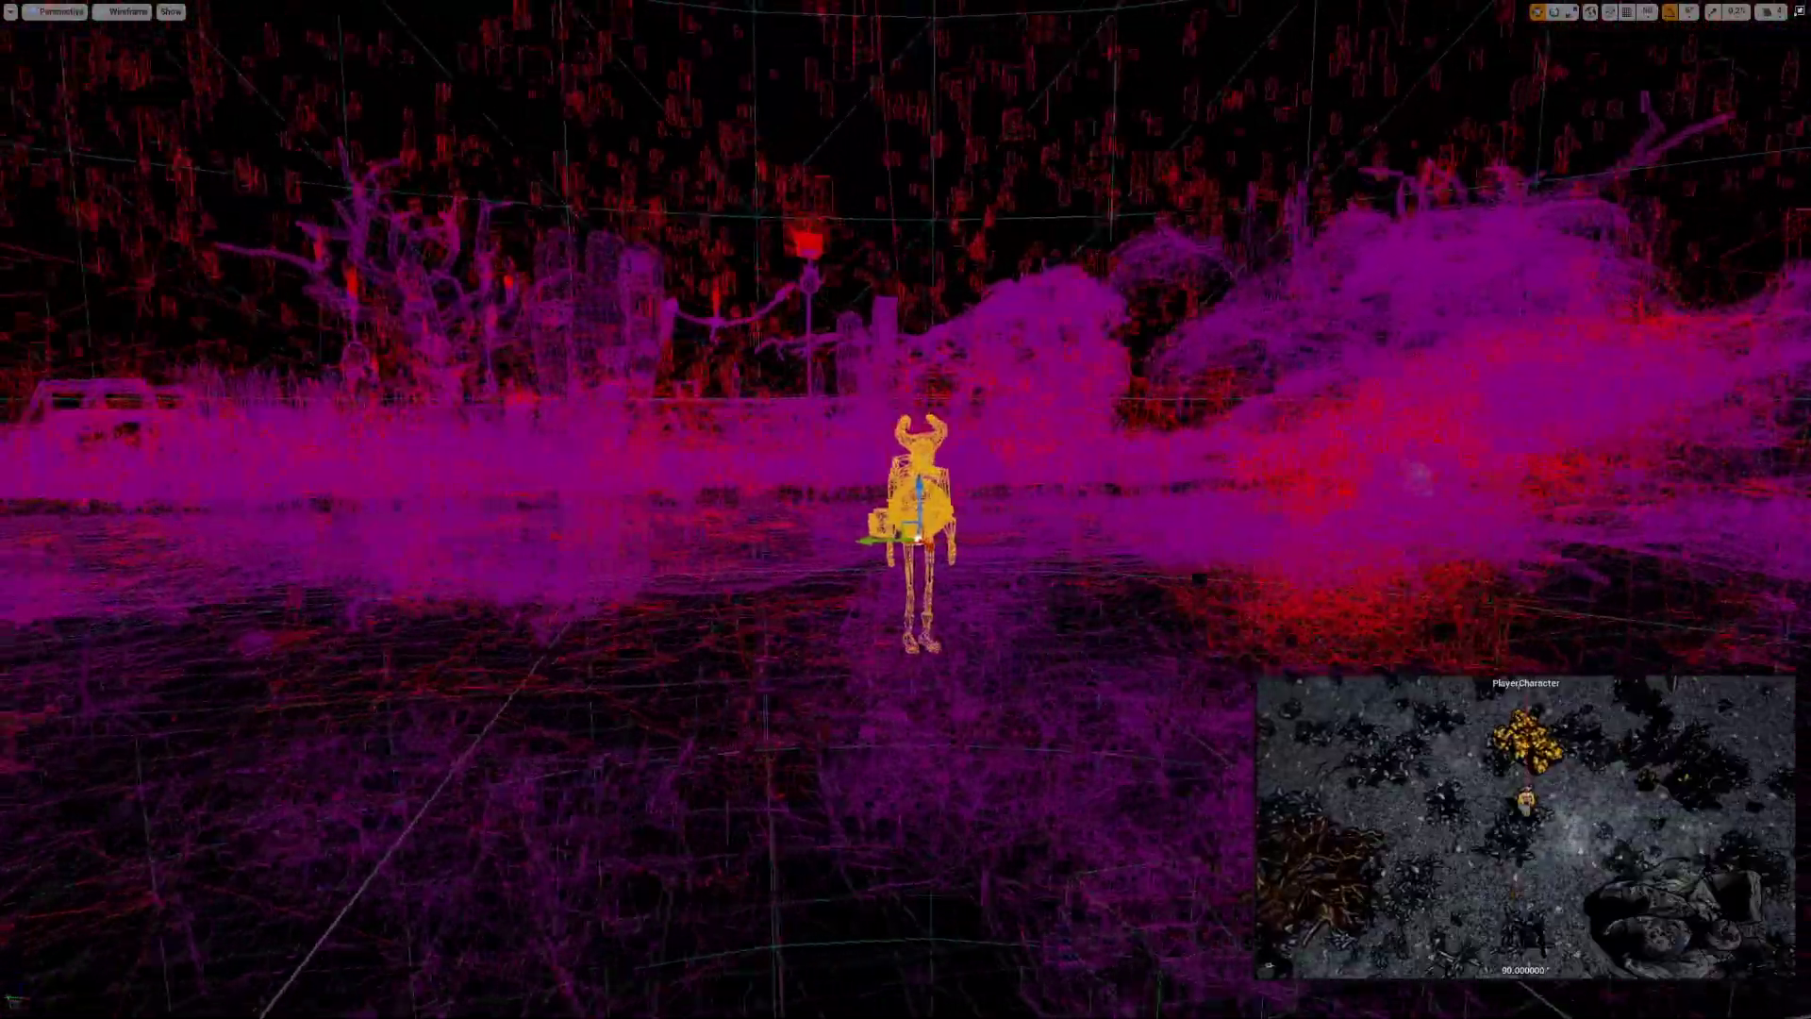
{"action": "left_click_drag", "start_coordinate": [905, 509], "coordinate": [831, 548], "text": "alt"}
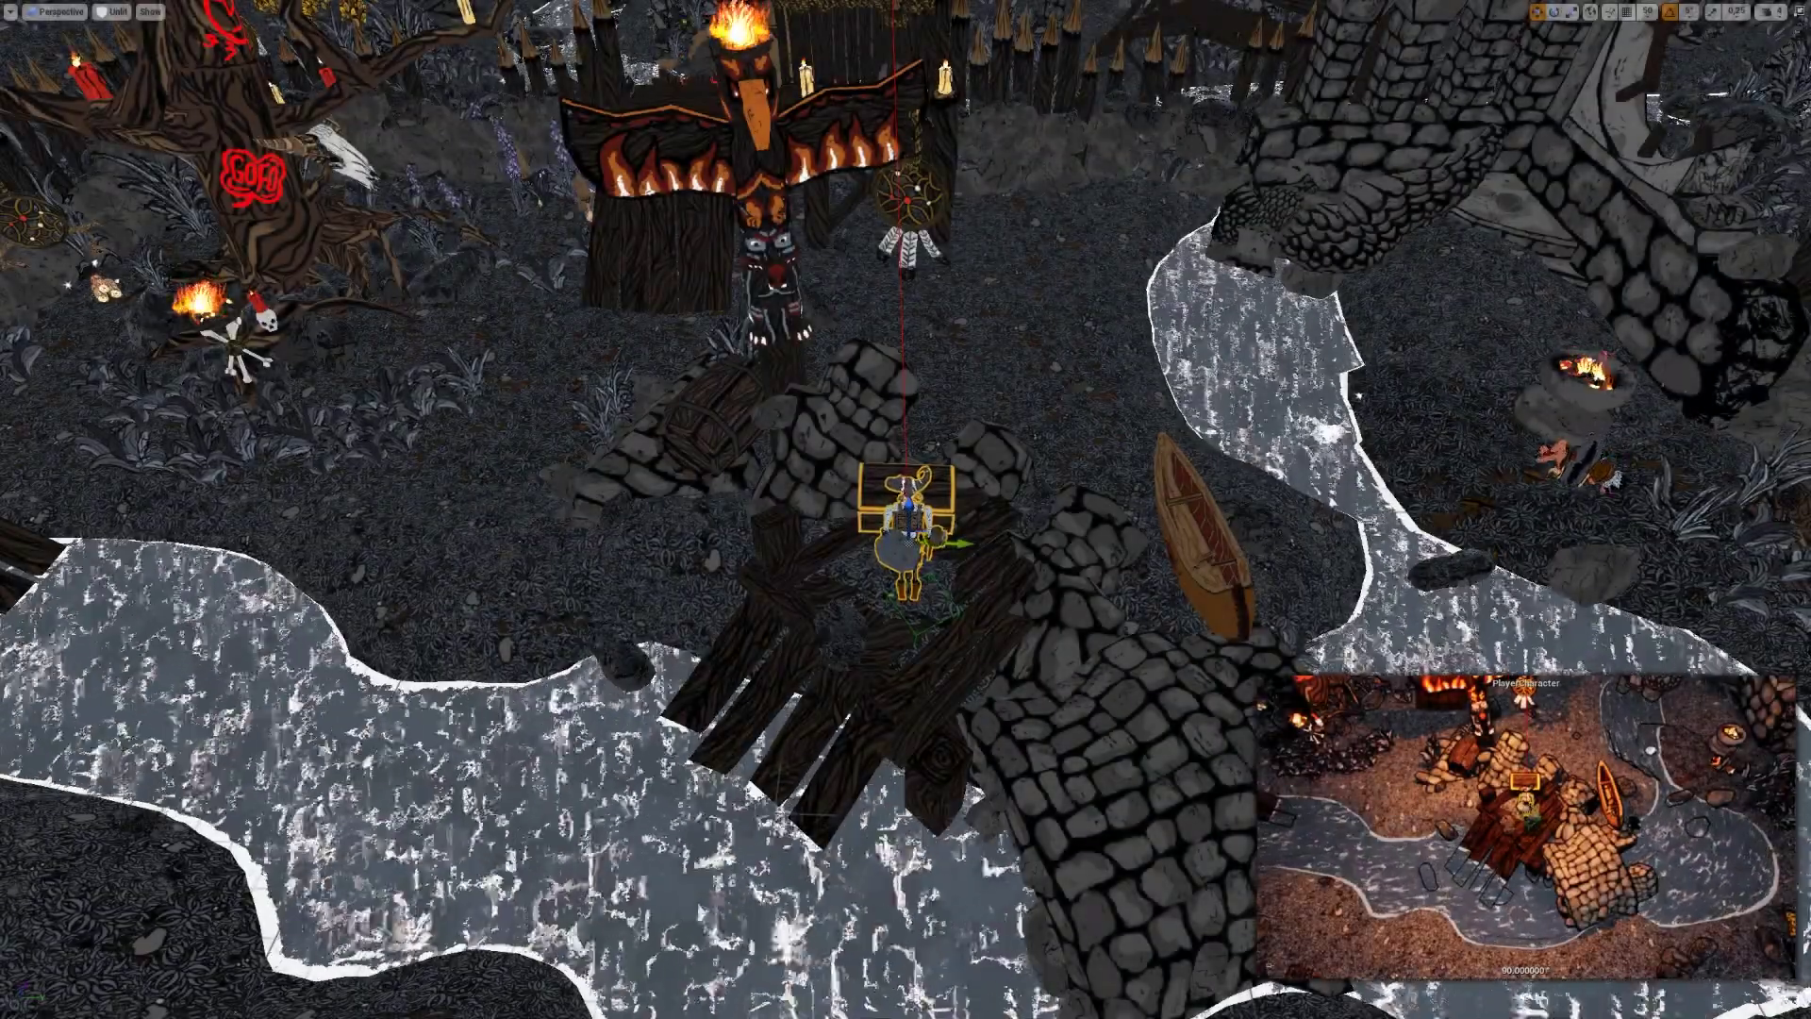
{"action": "scroll", "coordinate": [907, 509], "scroll_direction": "down", "scroll_amount": 10}
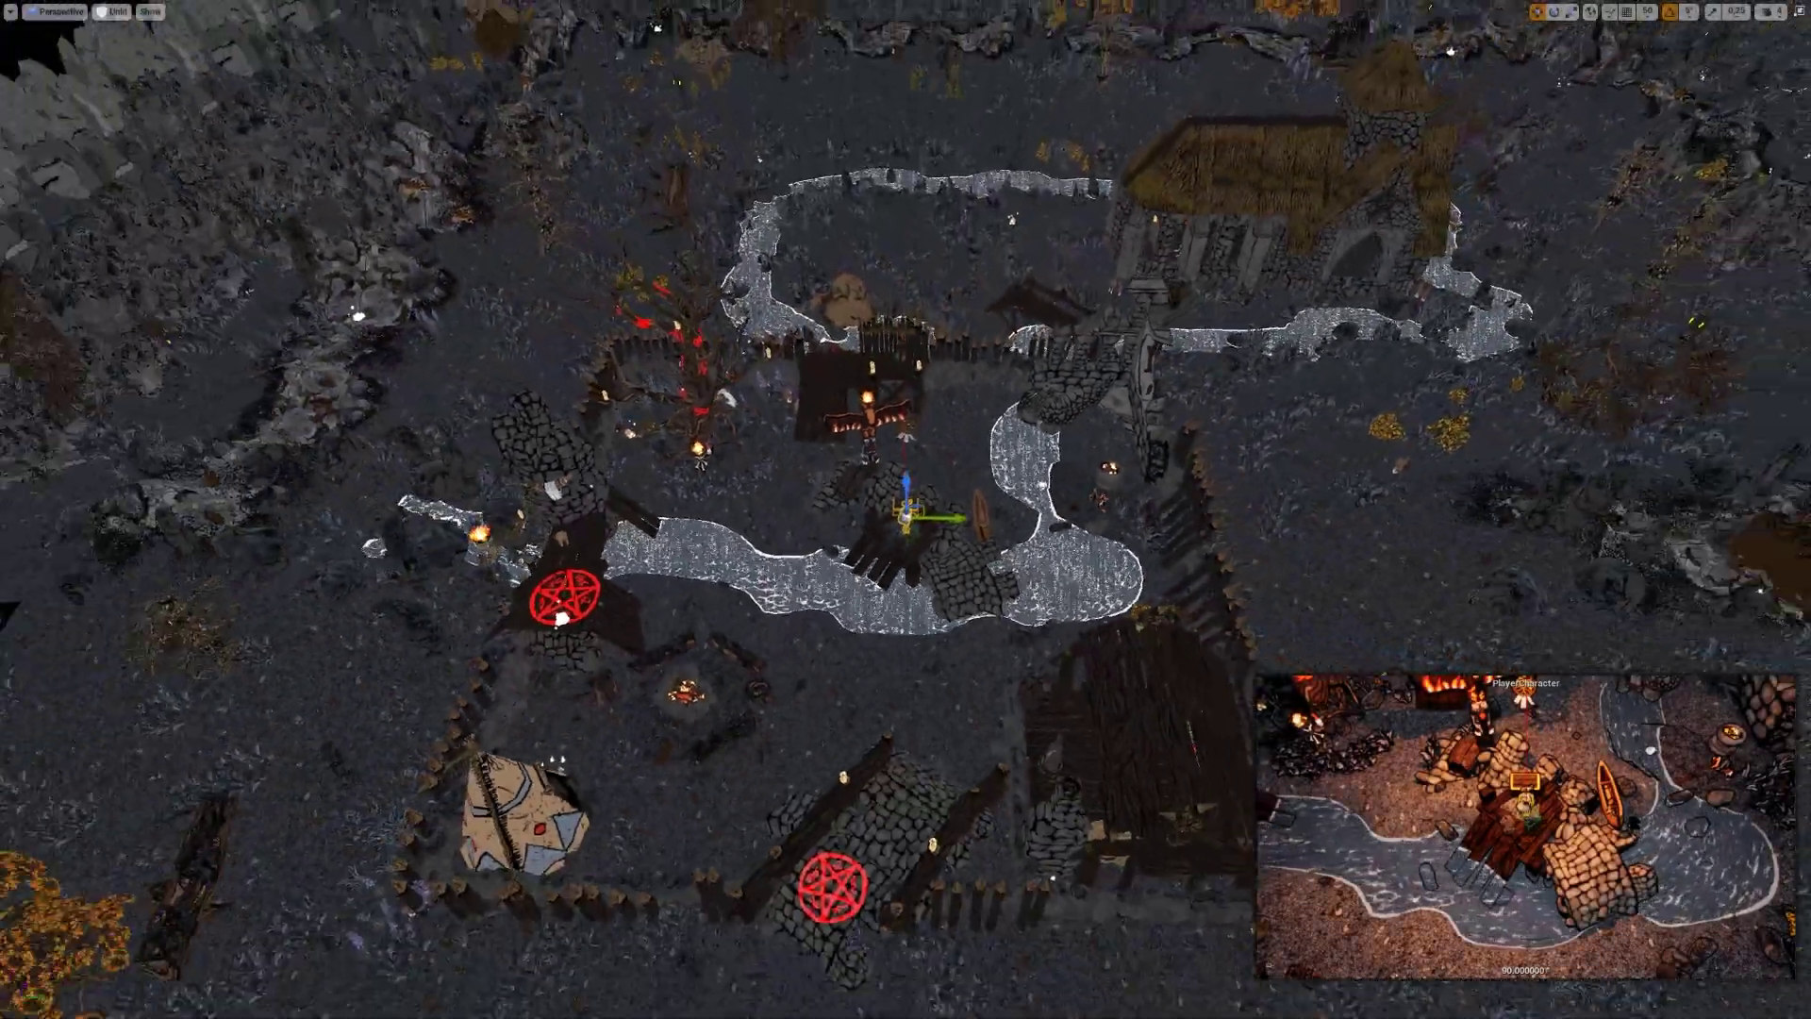
{"action": "scroll", "coordinate": [907, 509], "scroll_direction": "down", "scroll_amount": 8}
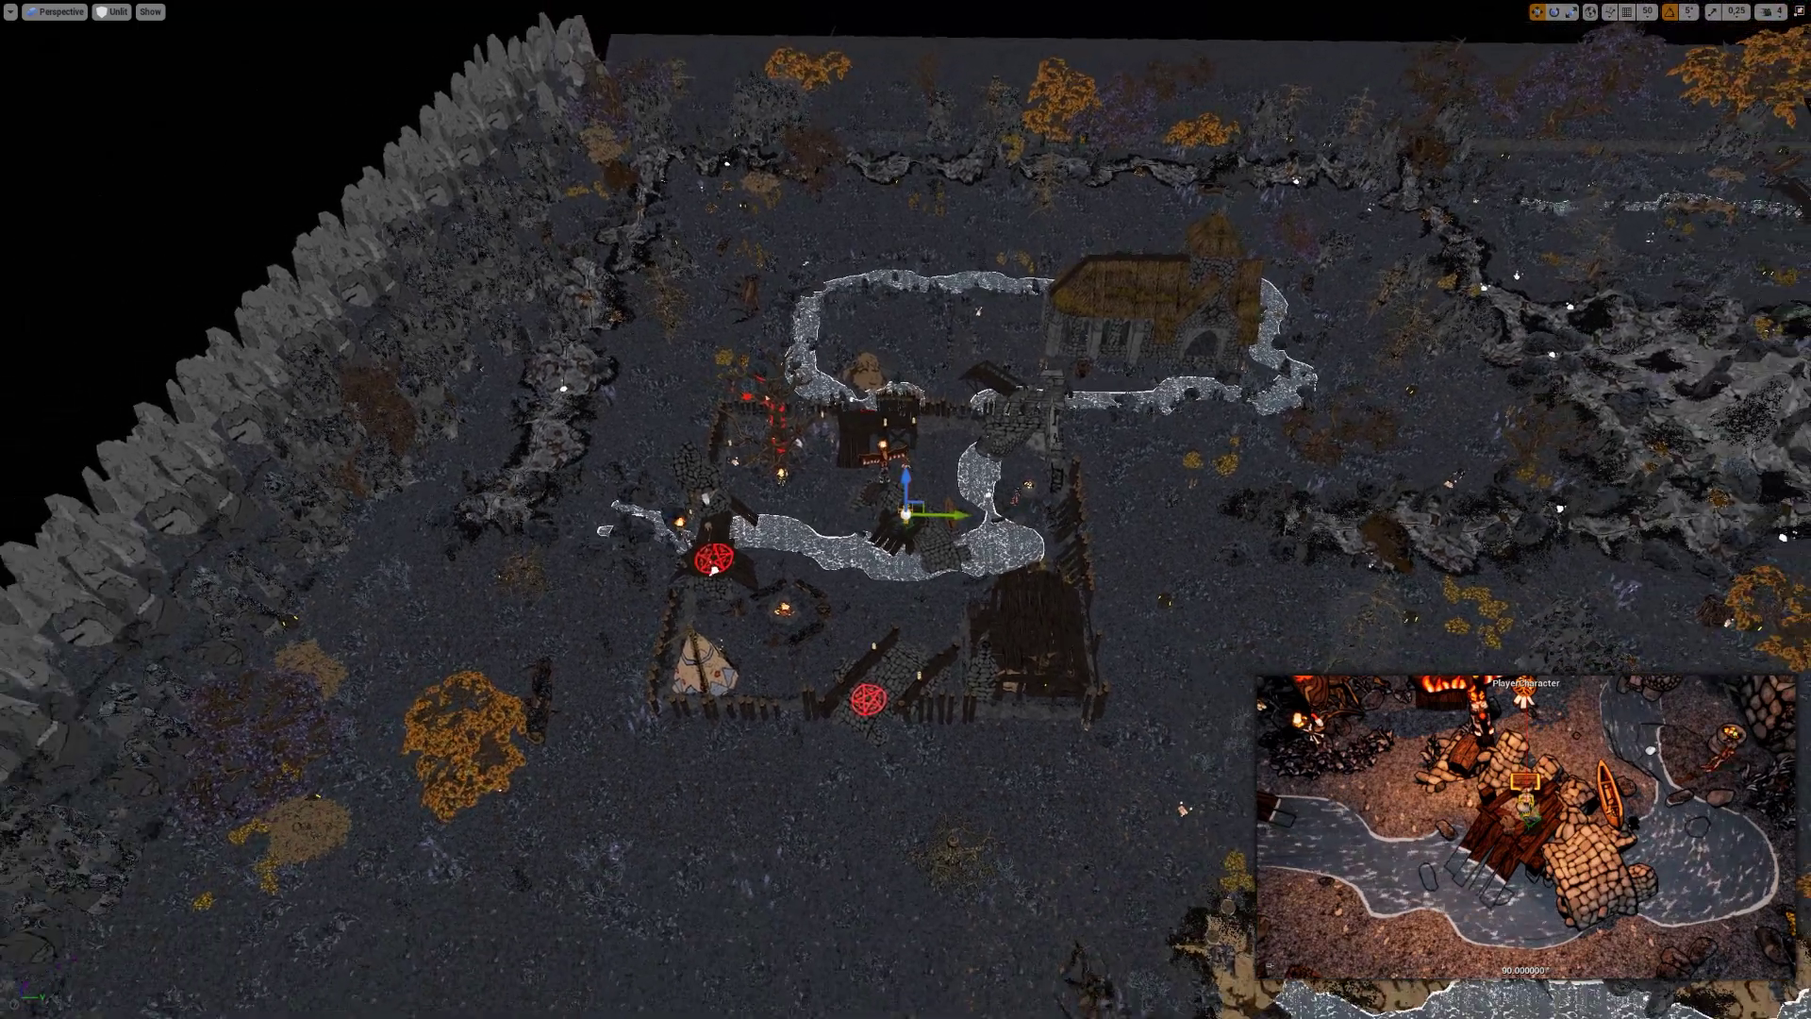
{"action": "scroll", "coordinate": [905, 510], "scroll_direction": "down", "scroll_amount": 5}
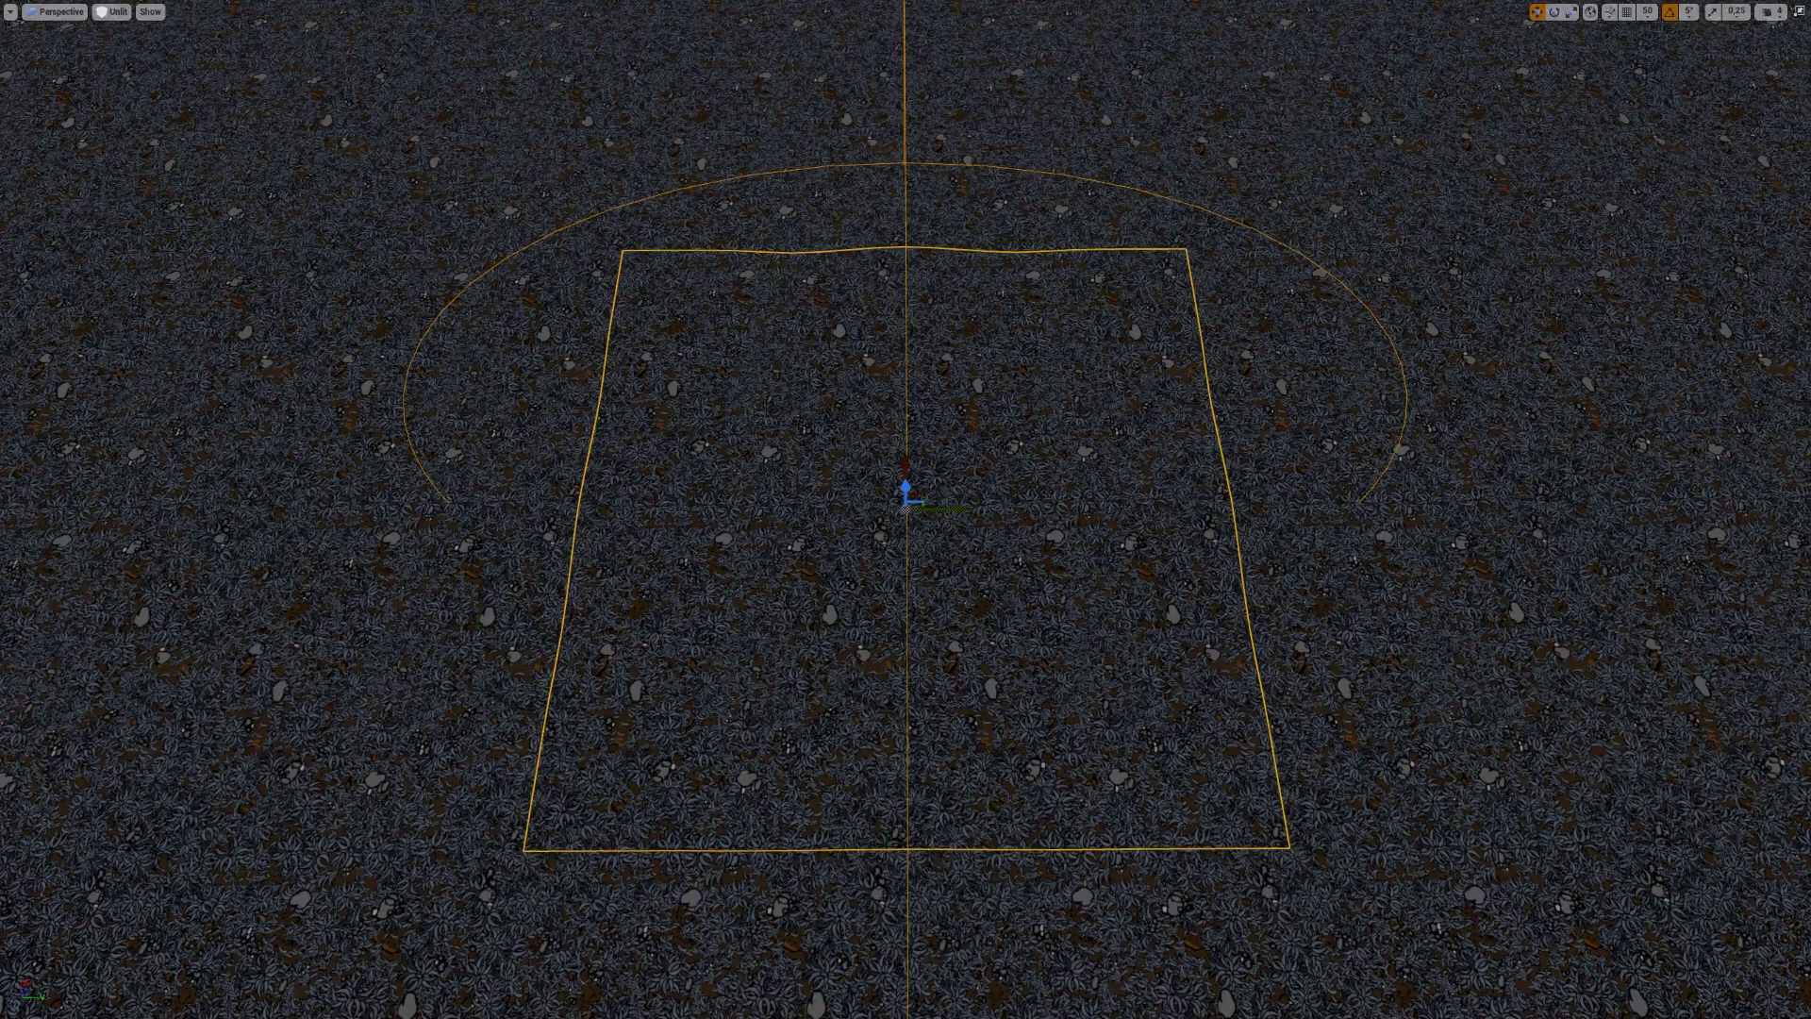
Switch the view to wireframe and inspect the selected ground tile's mesh from another angle.
{"action": "key", "text": "alt+2"}
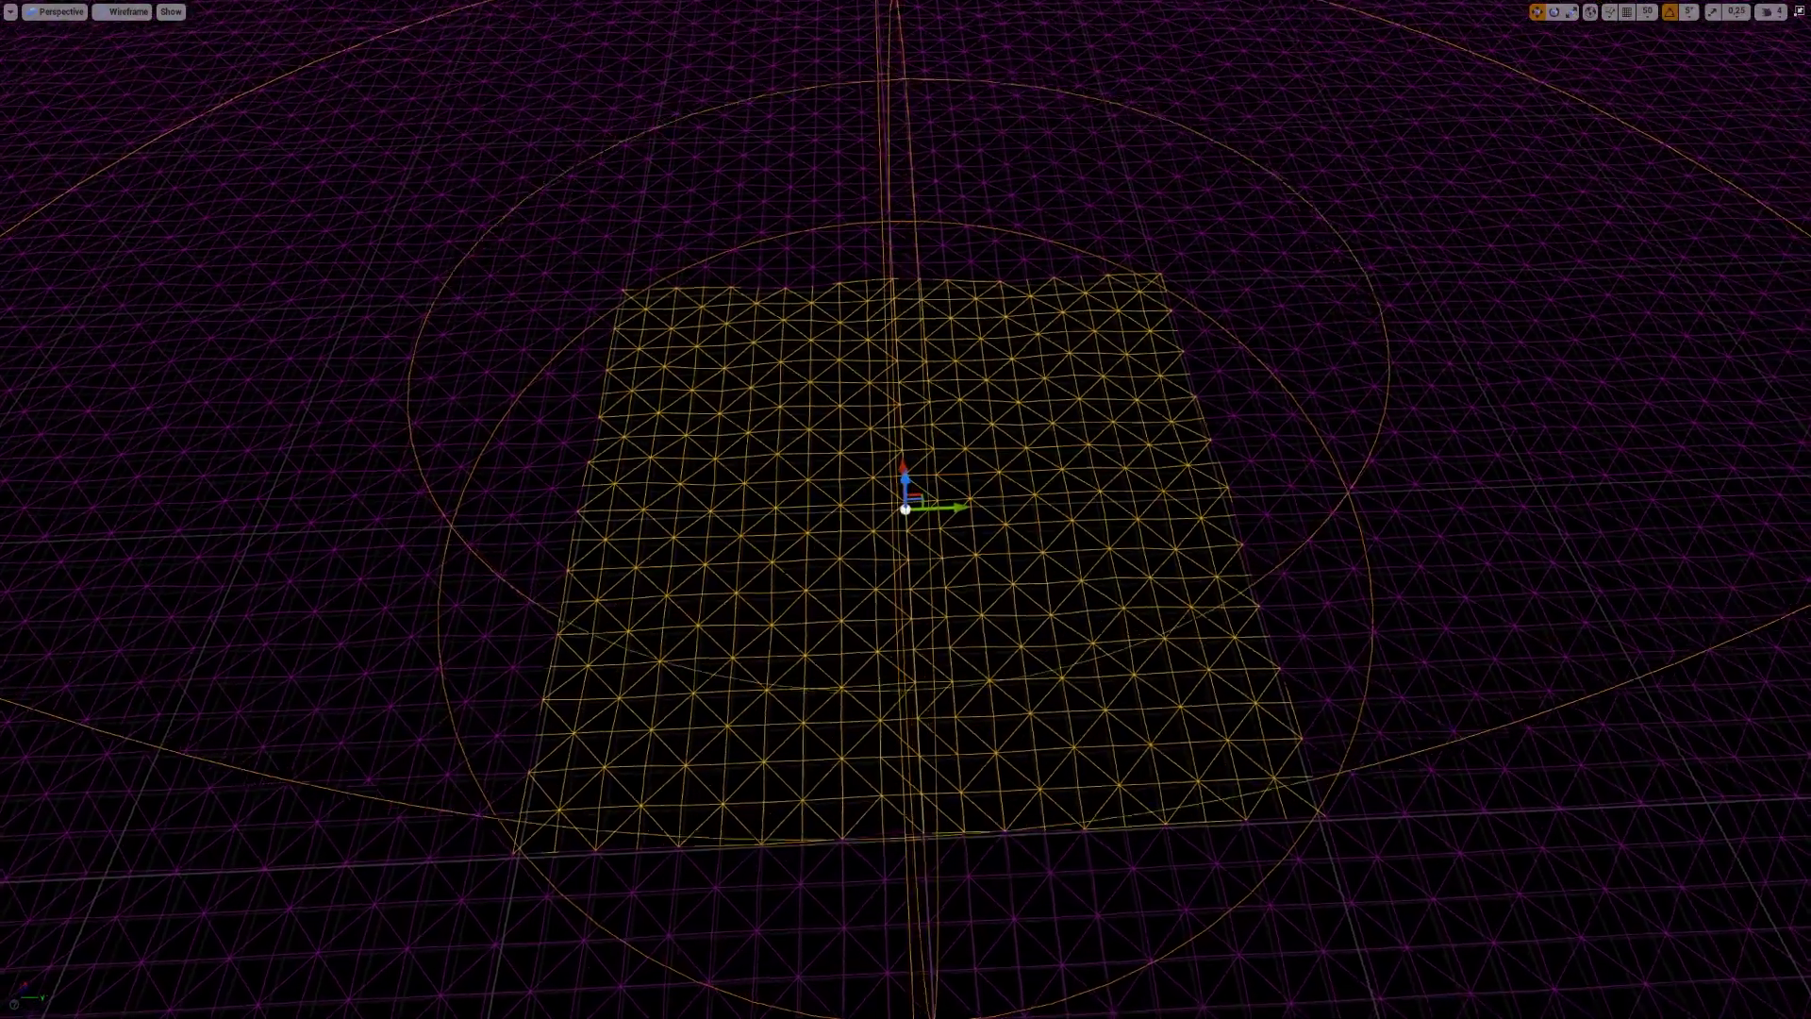
{"action": "left_click_drag", "start_coordinate": [906, 604], "coordinate": [907, 463], "text": "alt"}
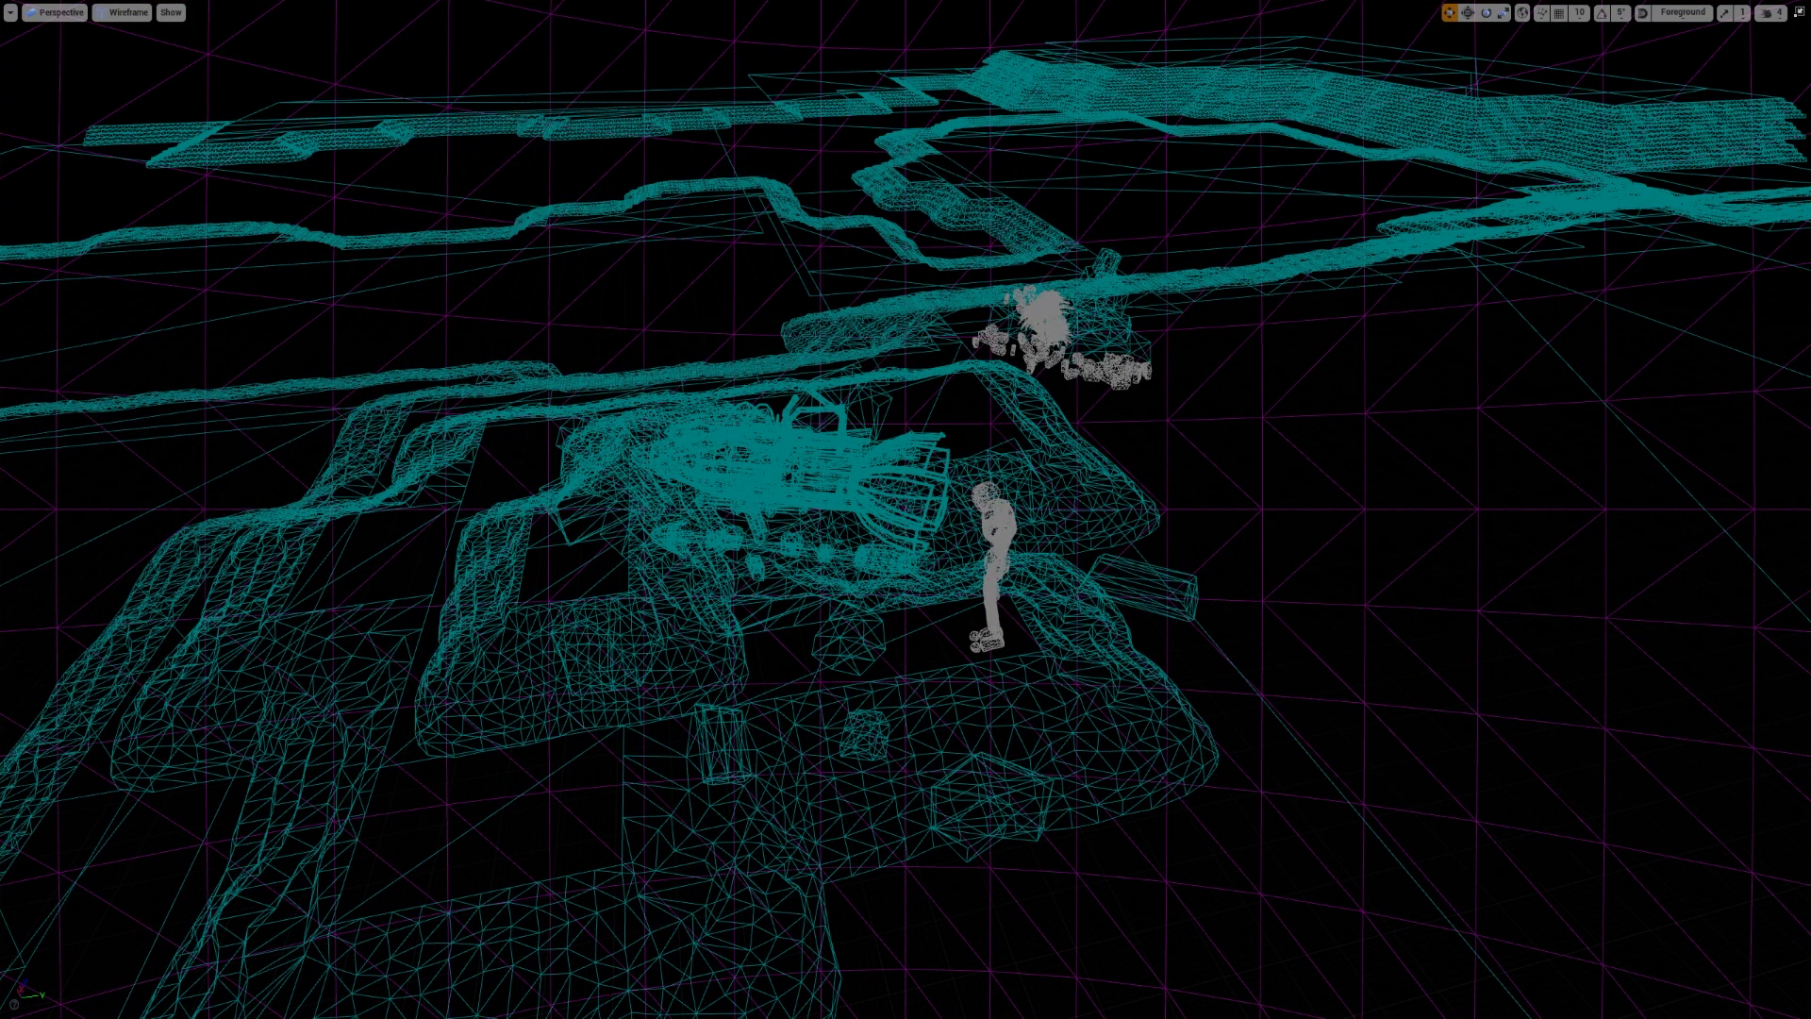
Select the modular slope, corner and flat terrain pieces in the wireframe level one by one, ending at the standing character.
{"action": "left_click", "coordinate": [486, 604]}
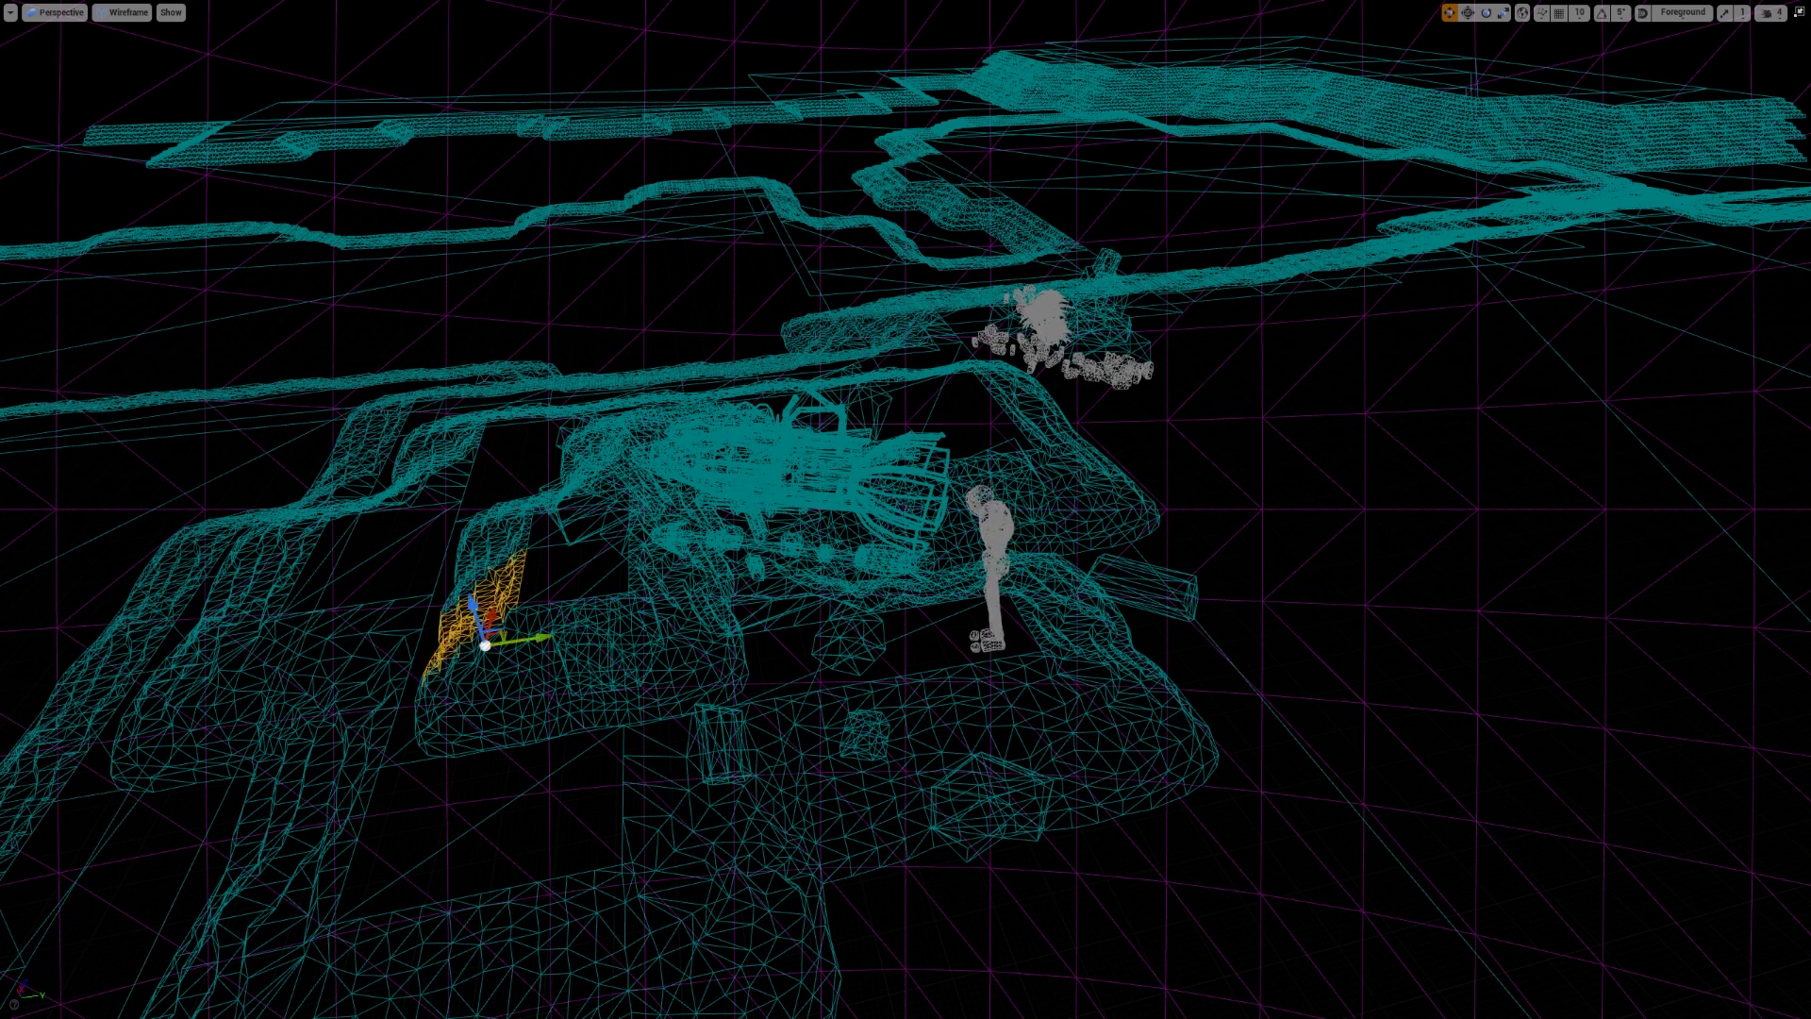
{"action": "left_click", "coordinate": [471, 708]}
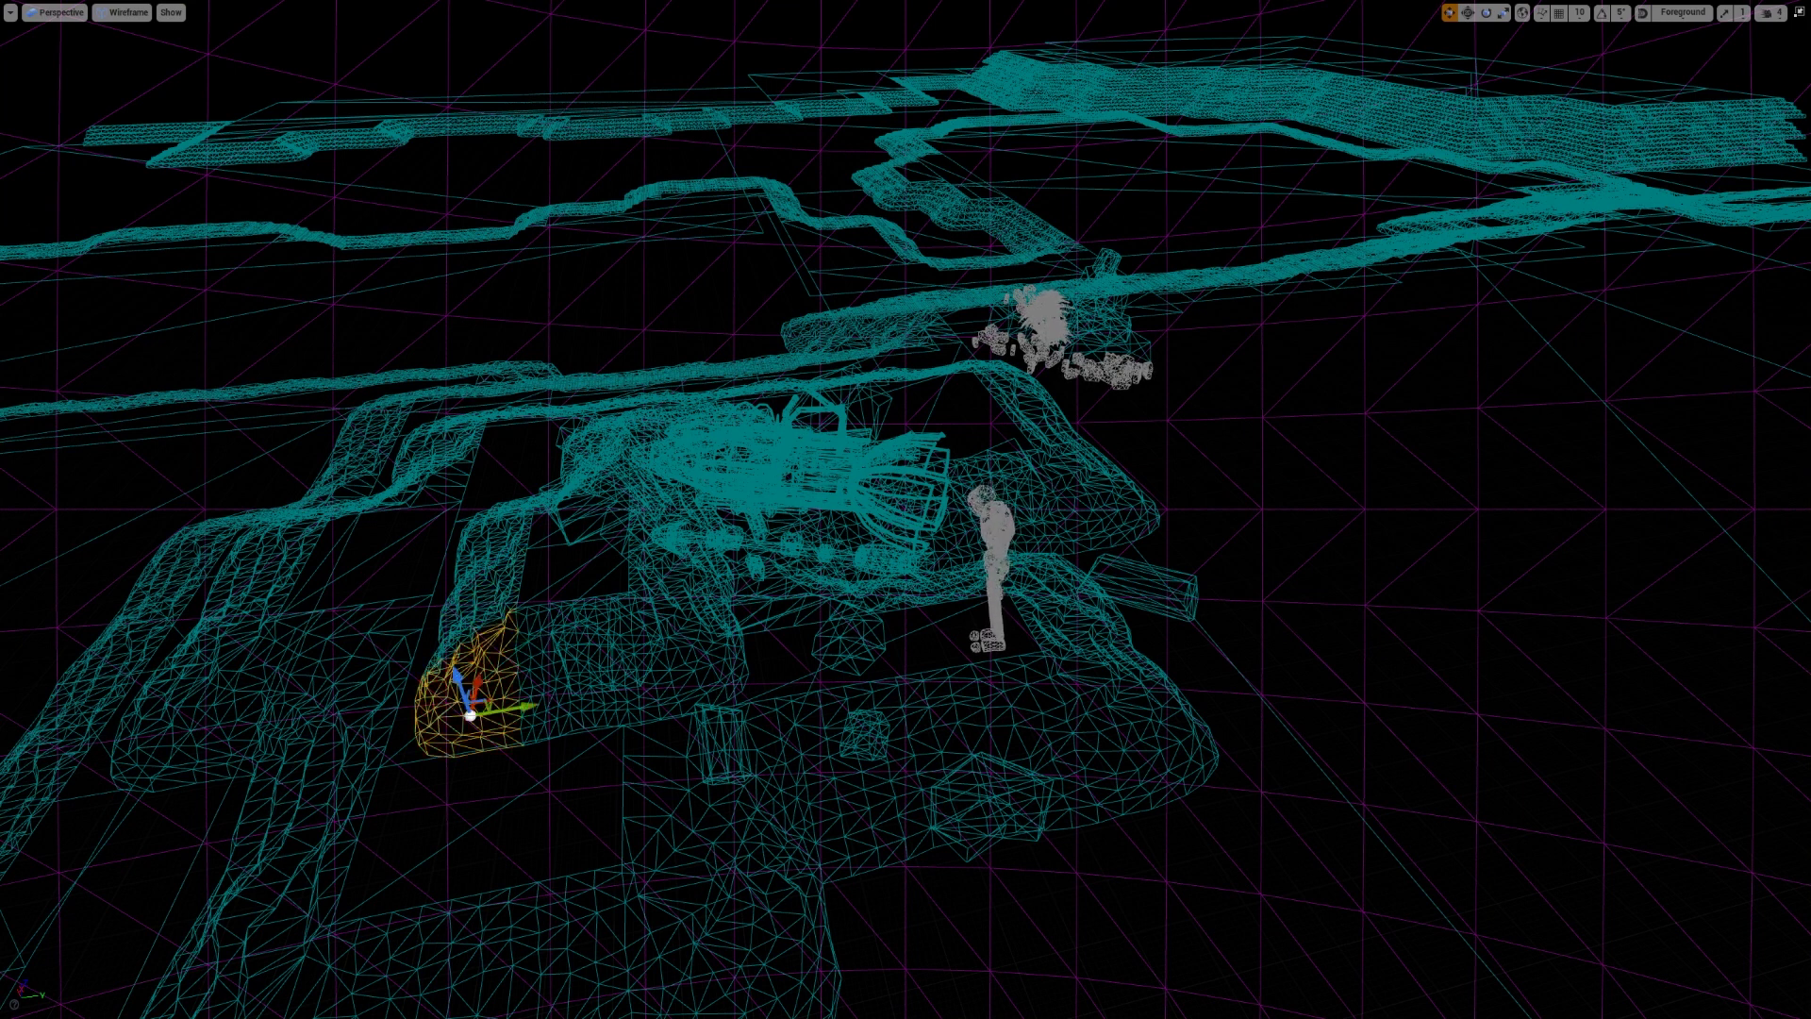
{"action": "left_click", "coordinate": [578, 668]}
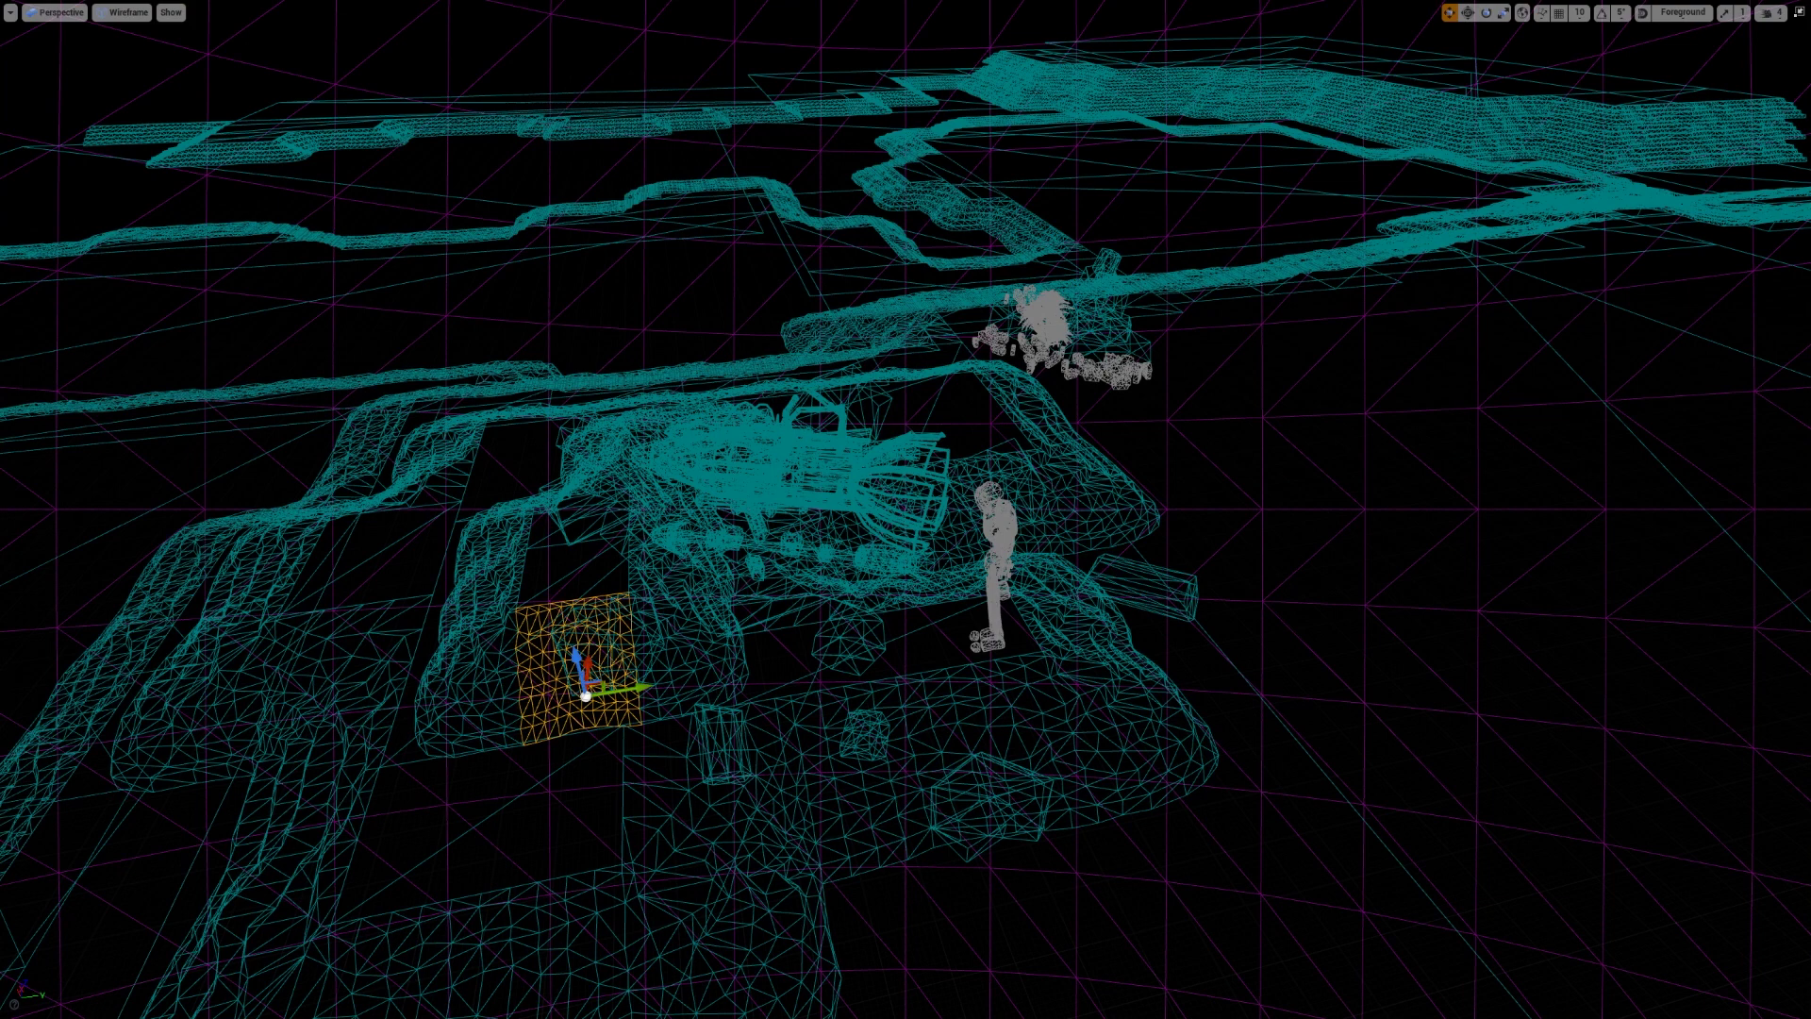
{"action": "left_click", "coordinate": [719, 673]}
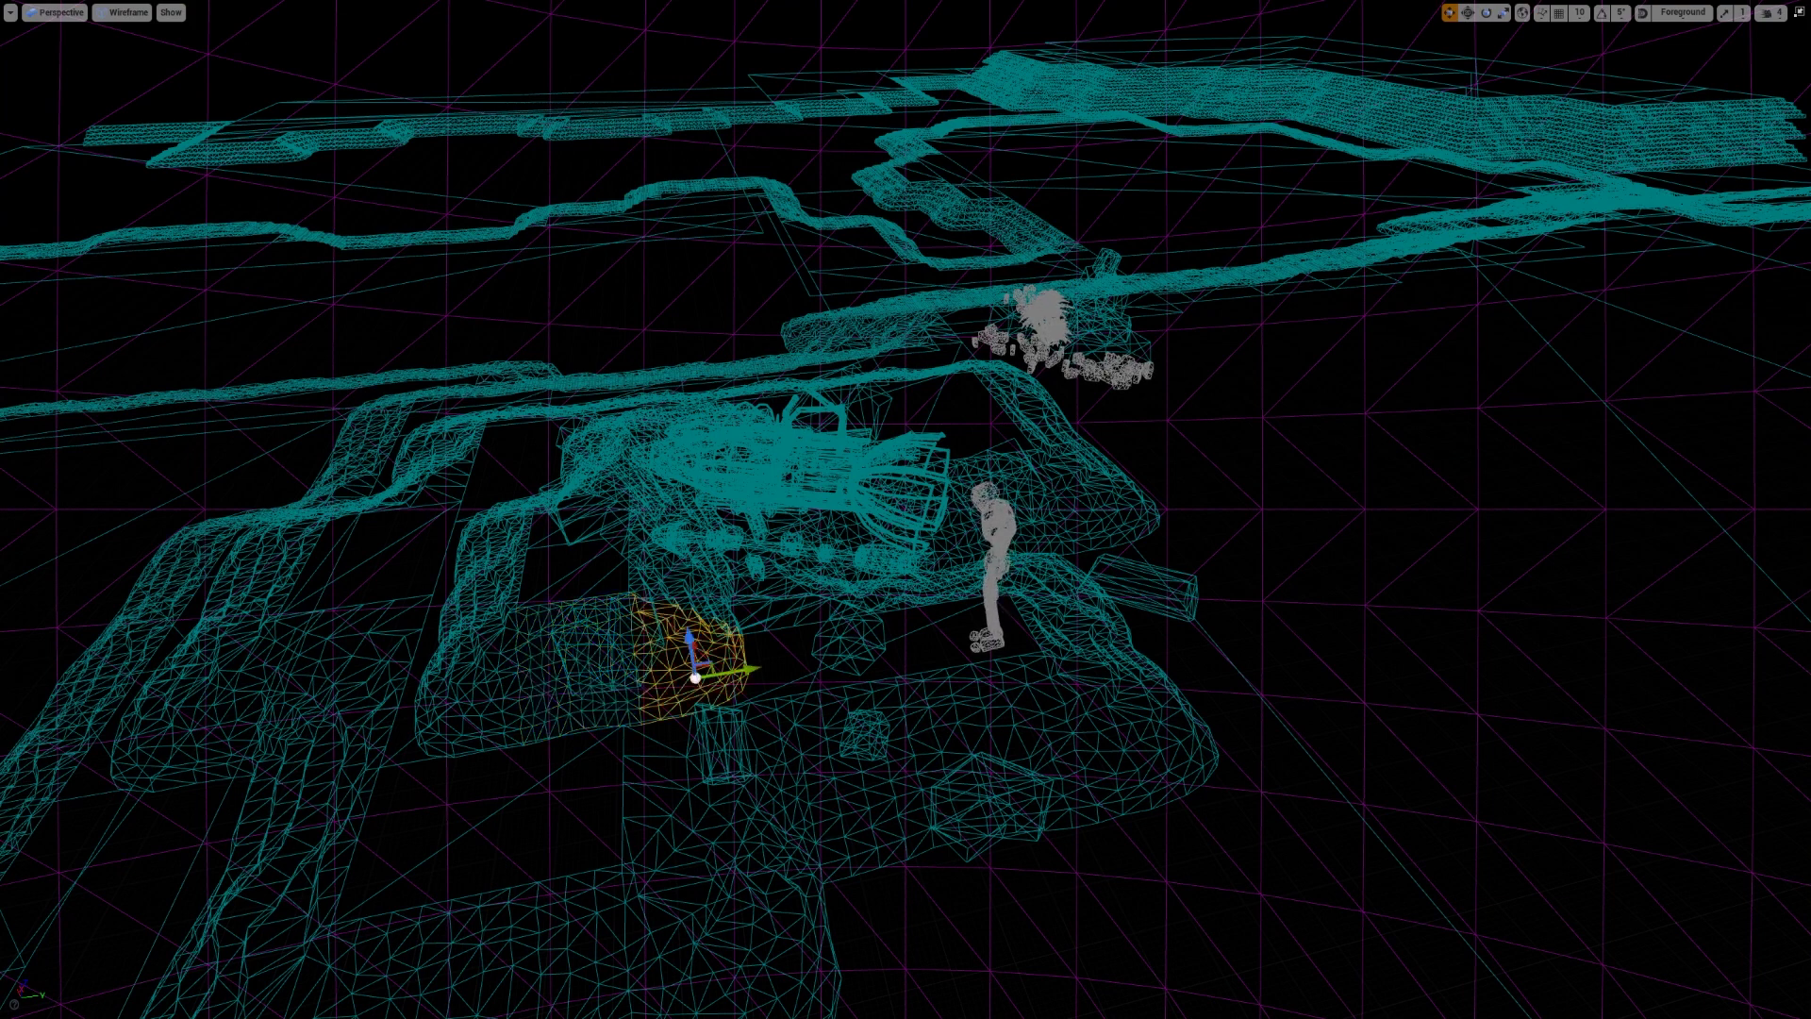
{"action": "left_click", "coordinate": [994, 539]}
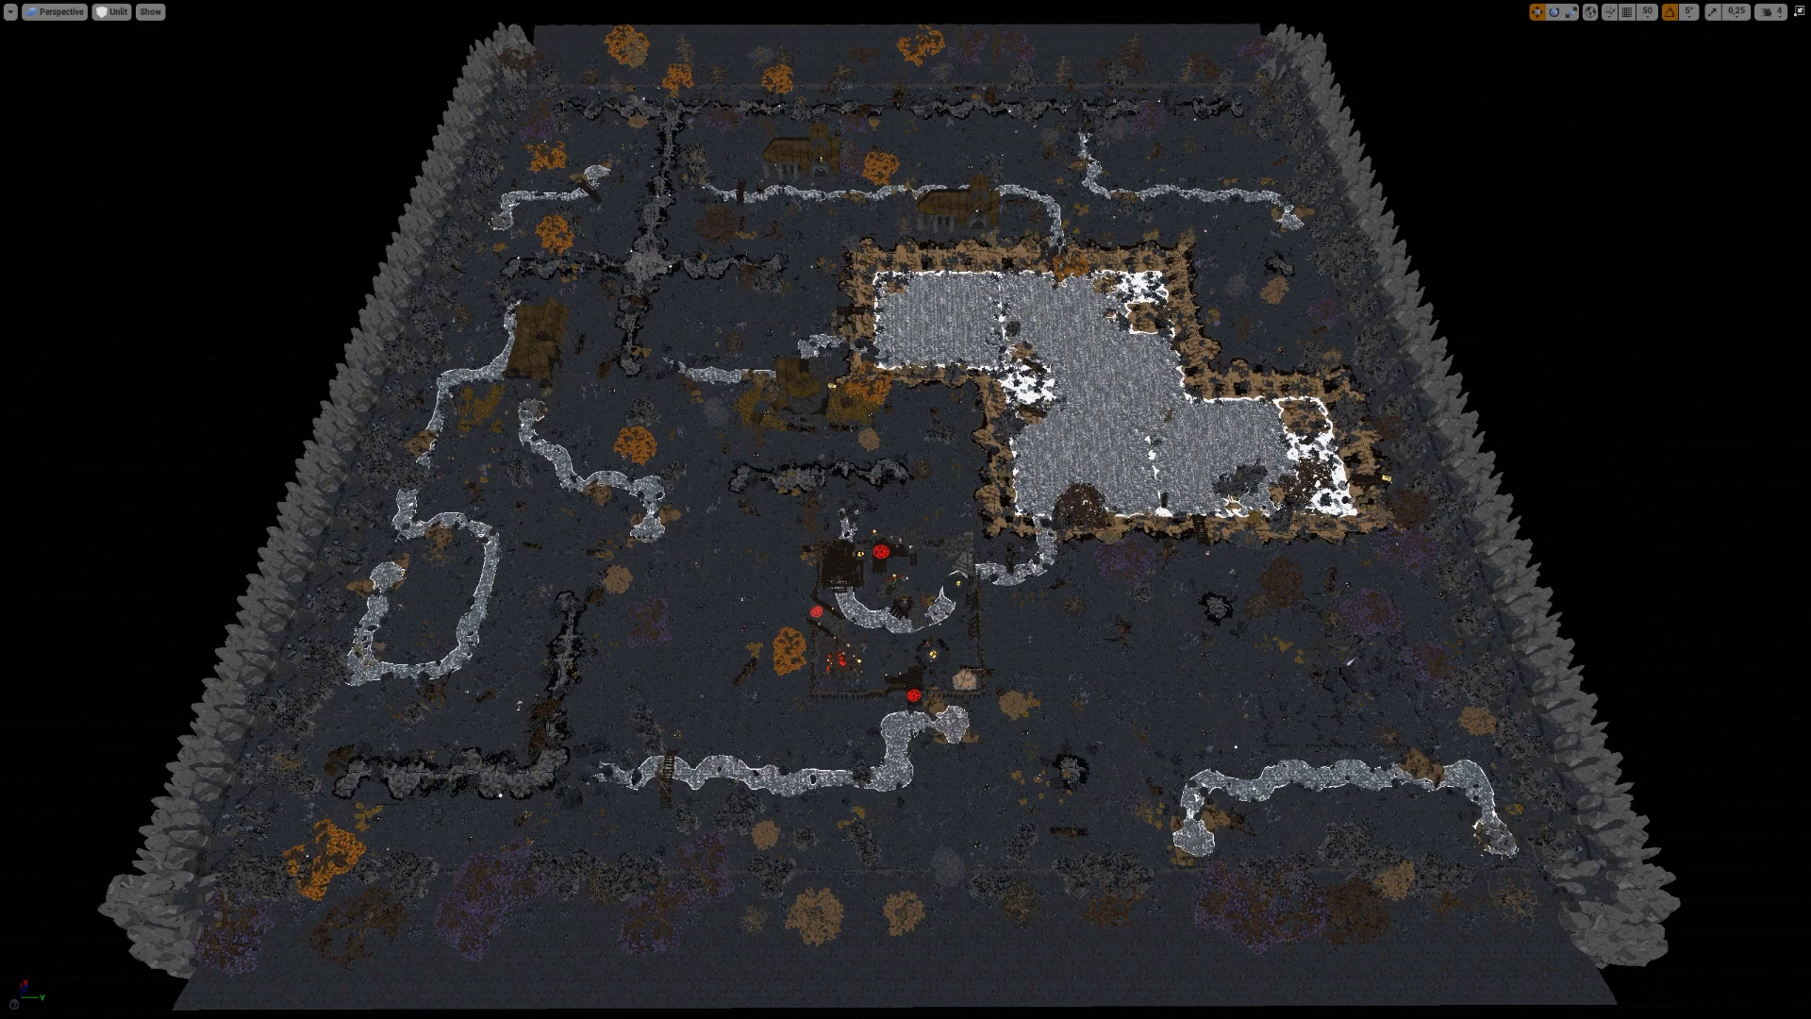
Show the full map in wireframe and interact with the Treasure Chest in the running game.
{"action": "key", "text": "alt+2"}
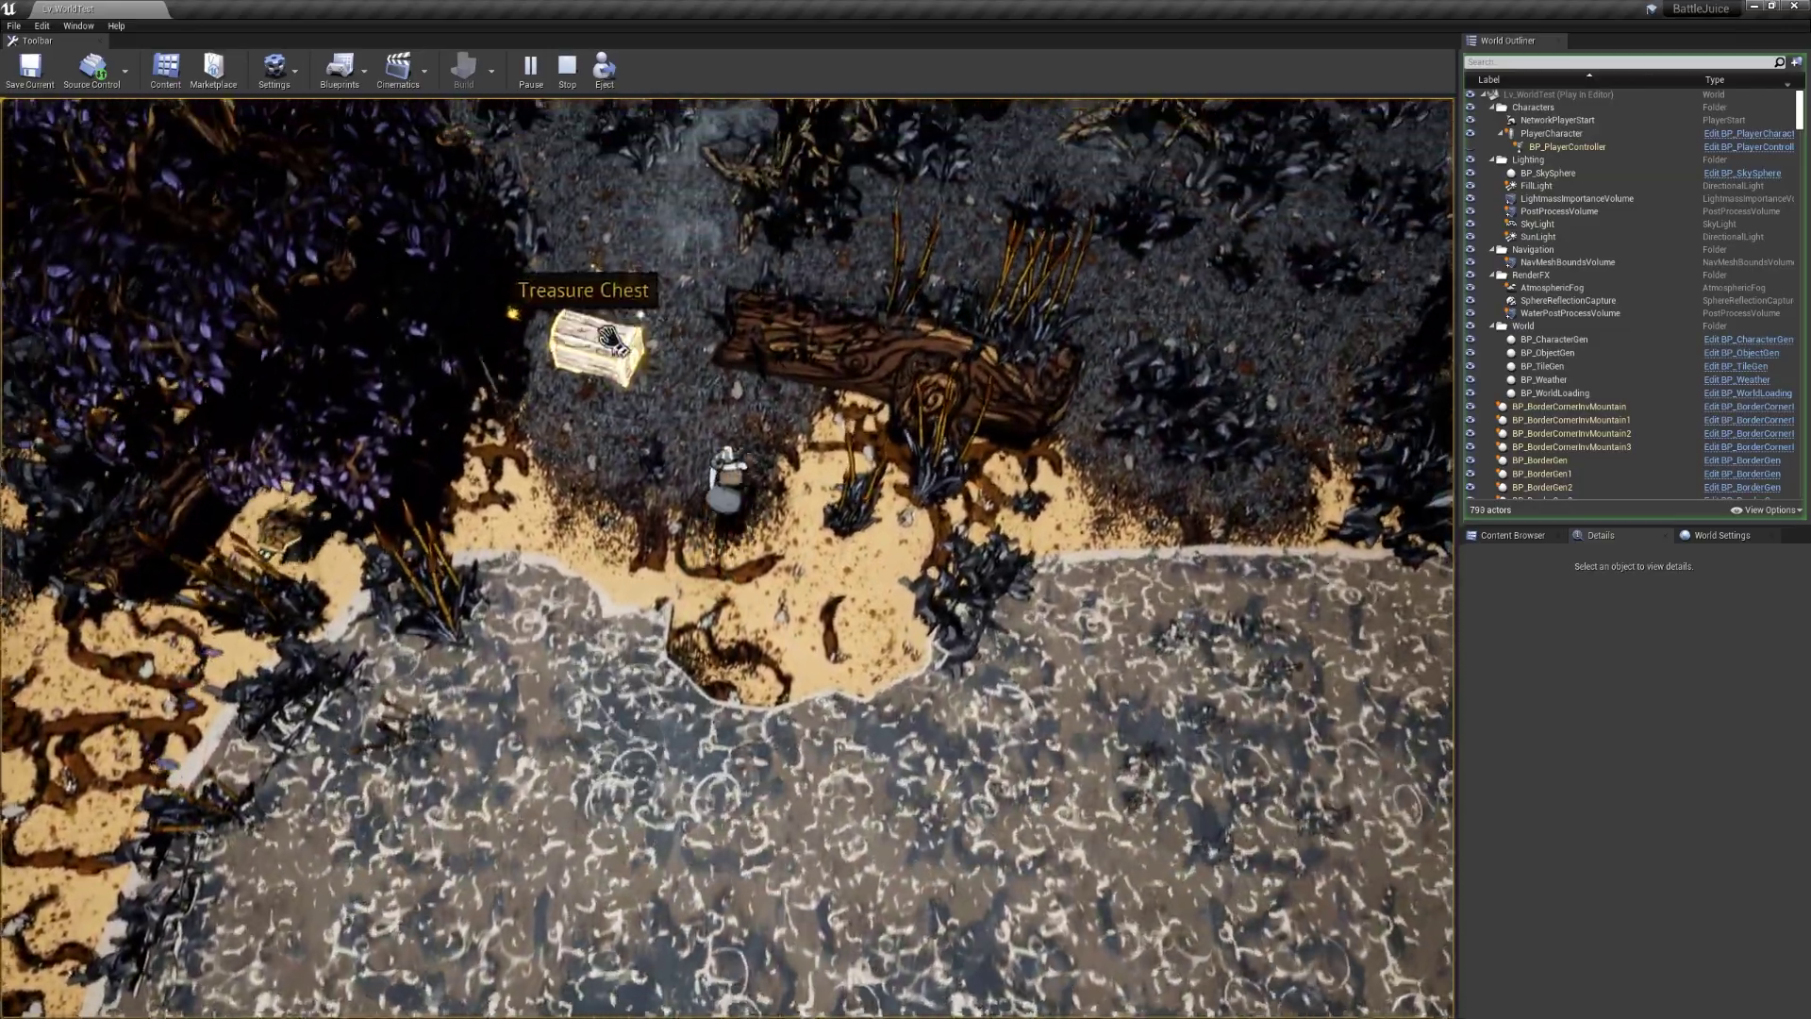
{"action": "left_click", "coordinate": [601, 345]}
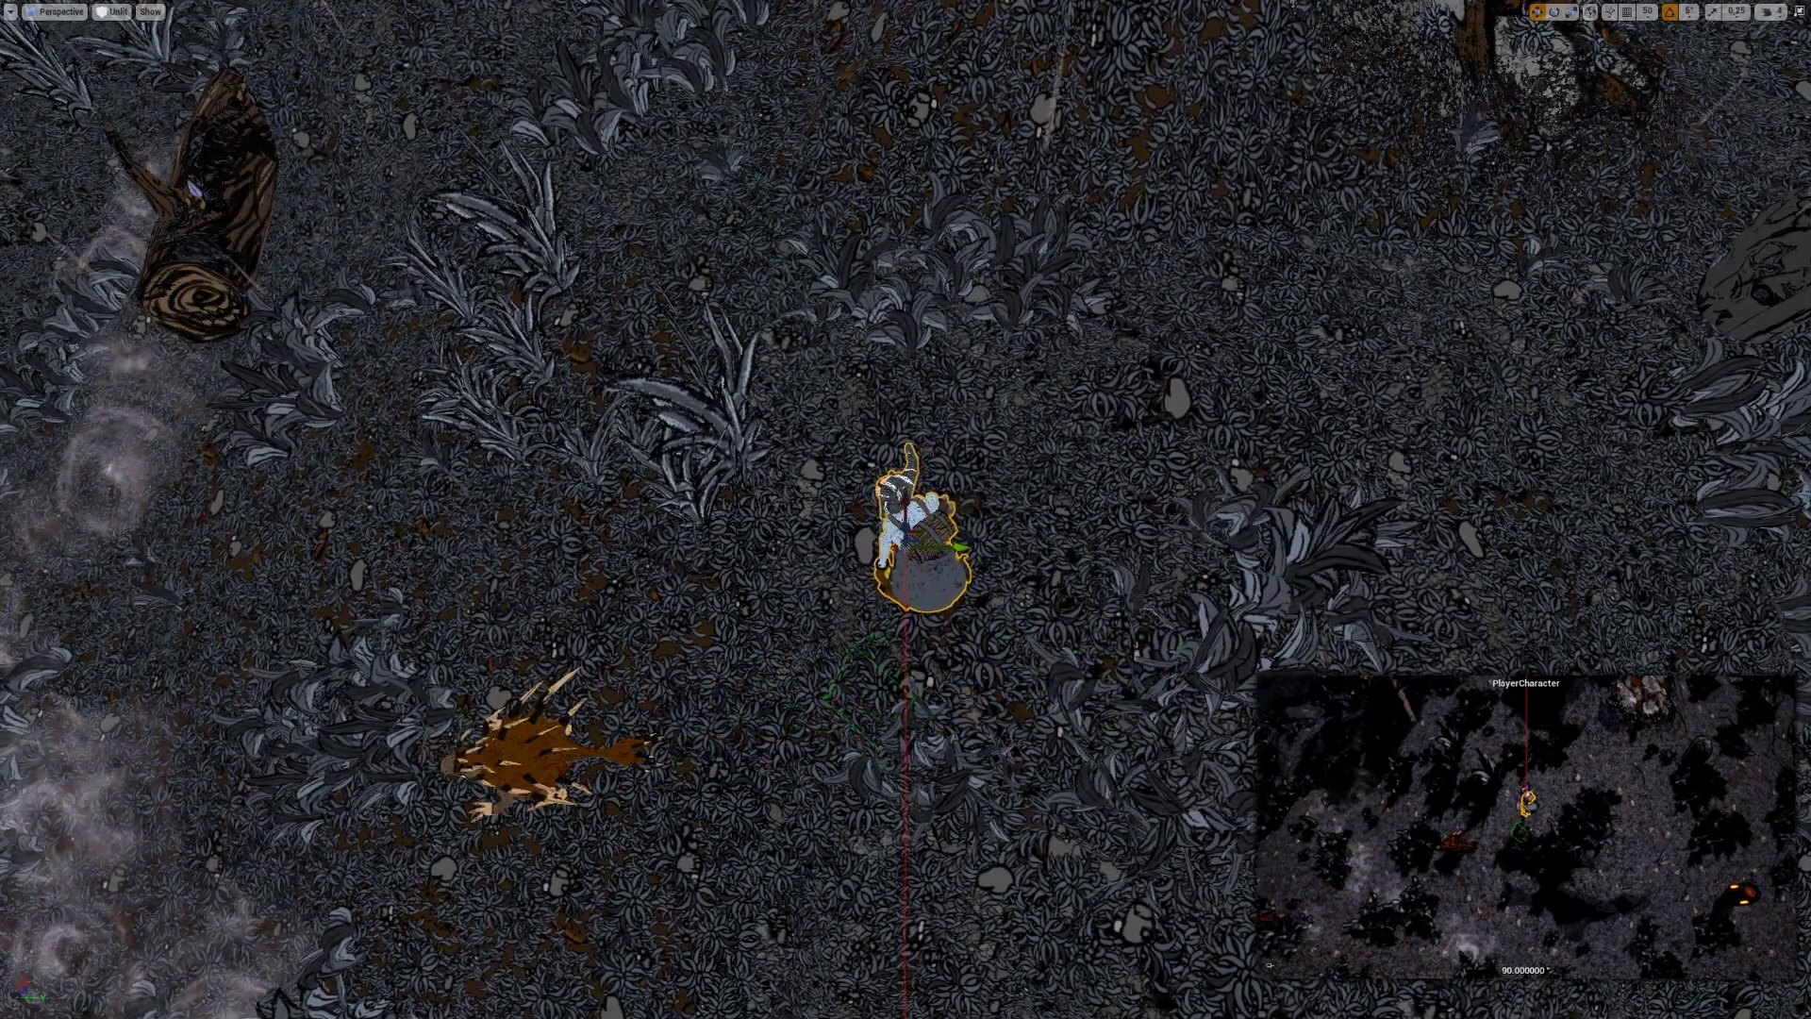
{"action": "scroll", "coordinate": [906, 510], "scroll_direction": "down", "scroll_amount": 10}
{"action": "scroll", "coordinate": [905, 511], "scroll_direction": "down", "scroll_amount": 5}
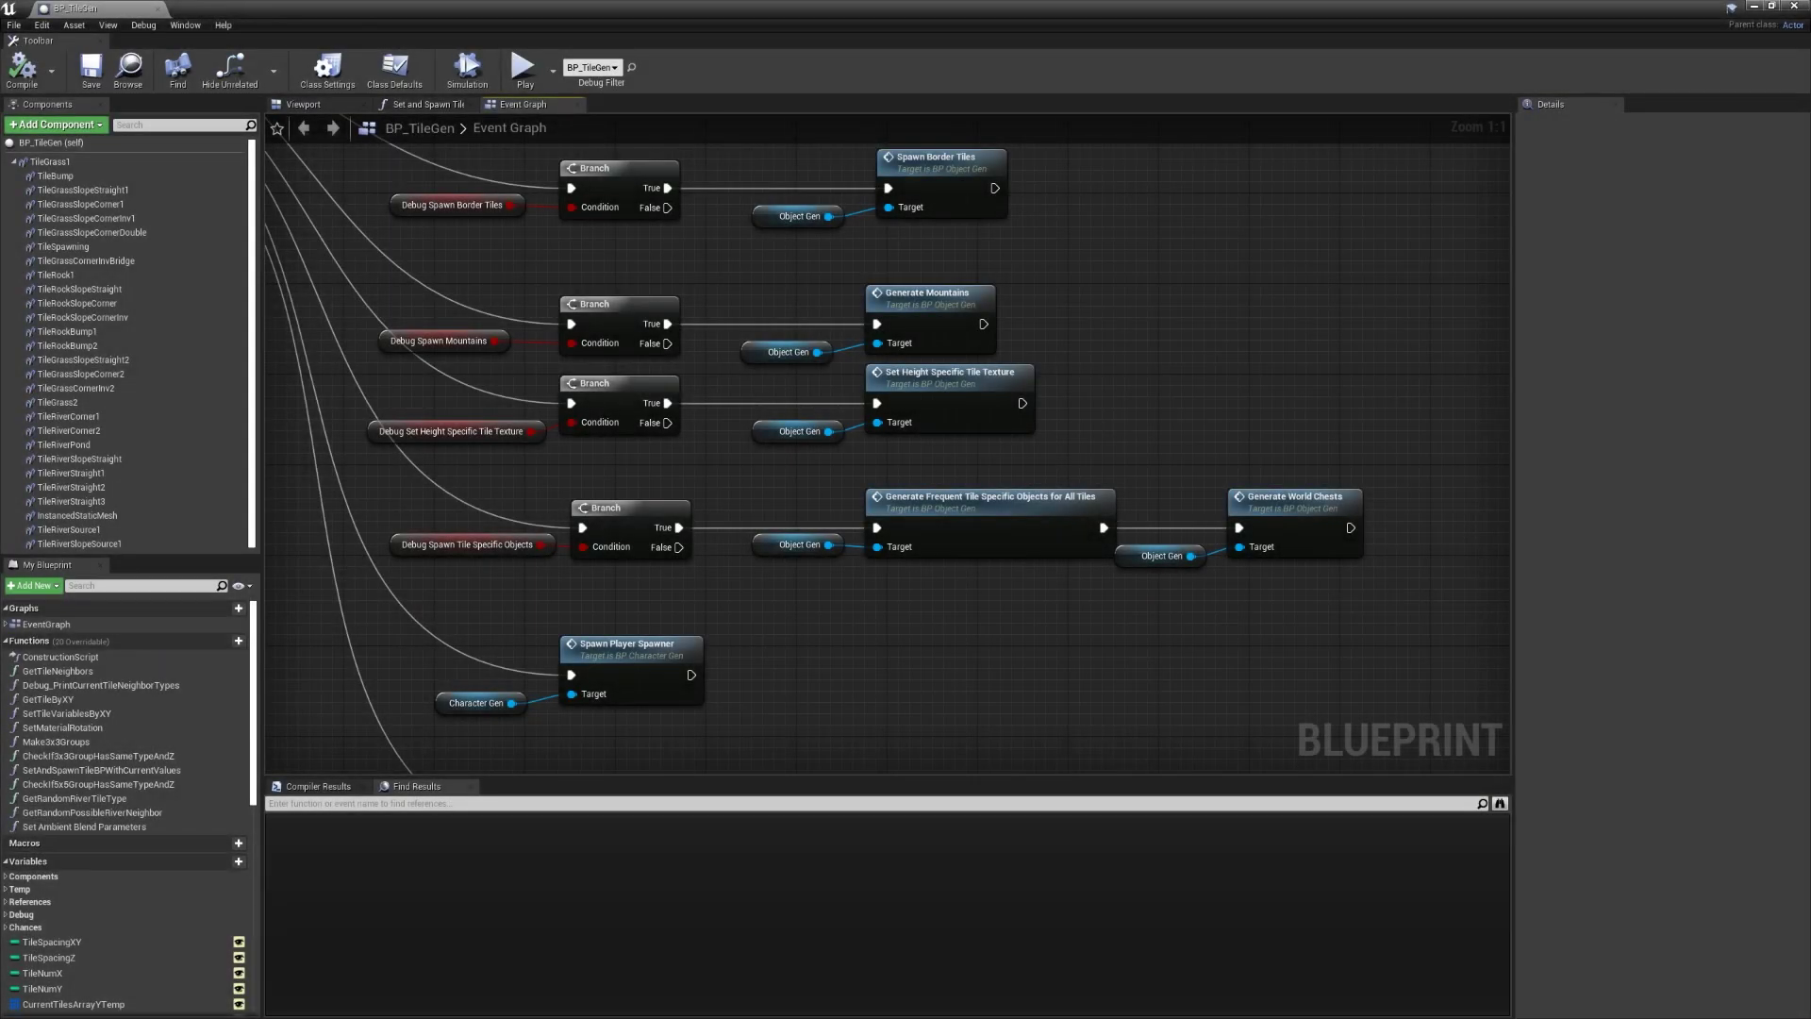
Examine the BP_TileGen event graph, from the debug spawn branches to the tile generation logic below them.
{"action": "scroll", "coordinate": [770, 424], "scroll_direction": "down", "scroll_amount": 12}
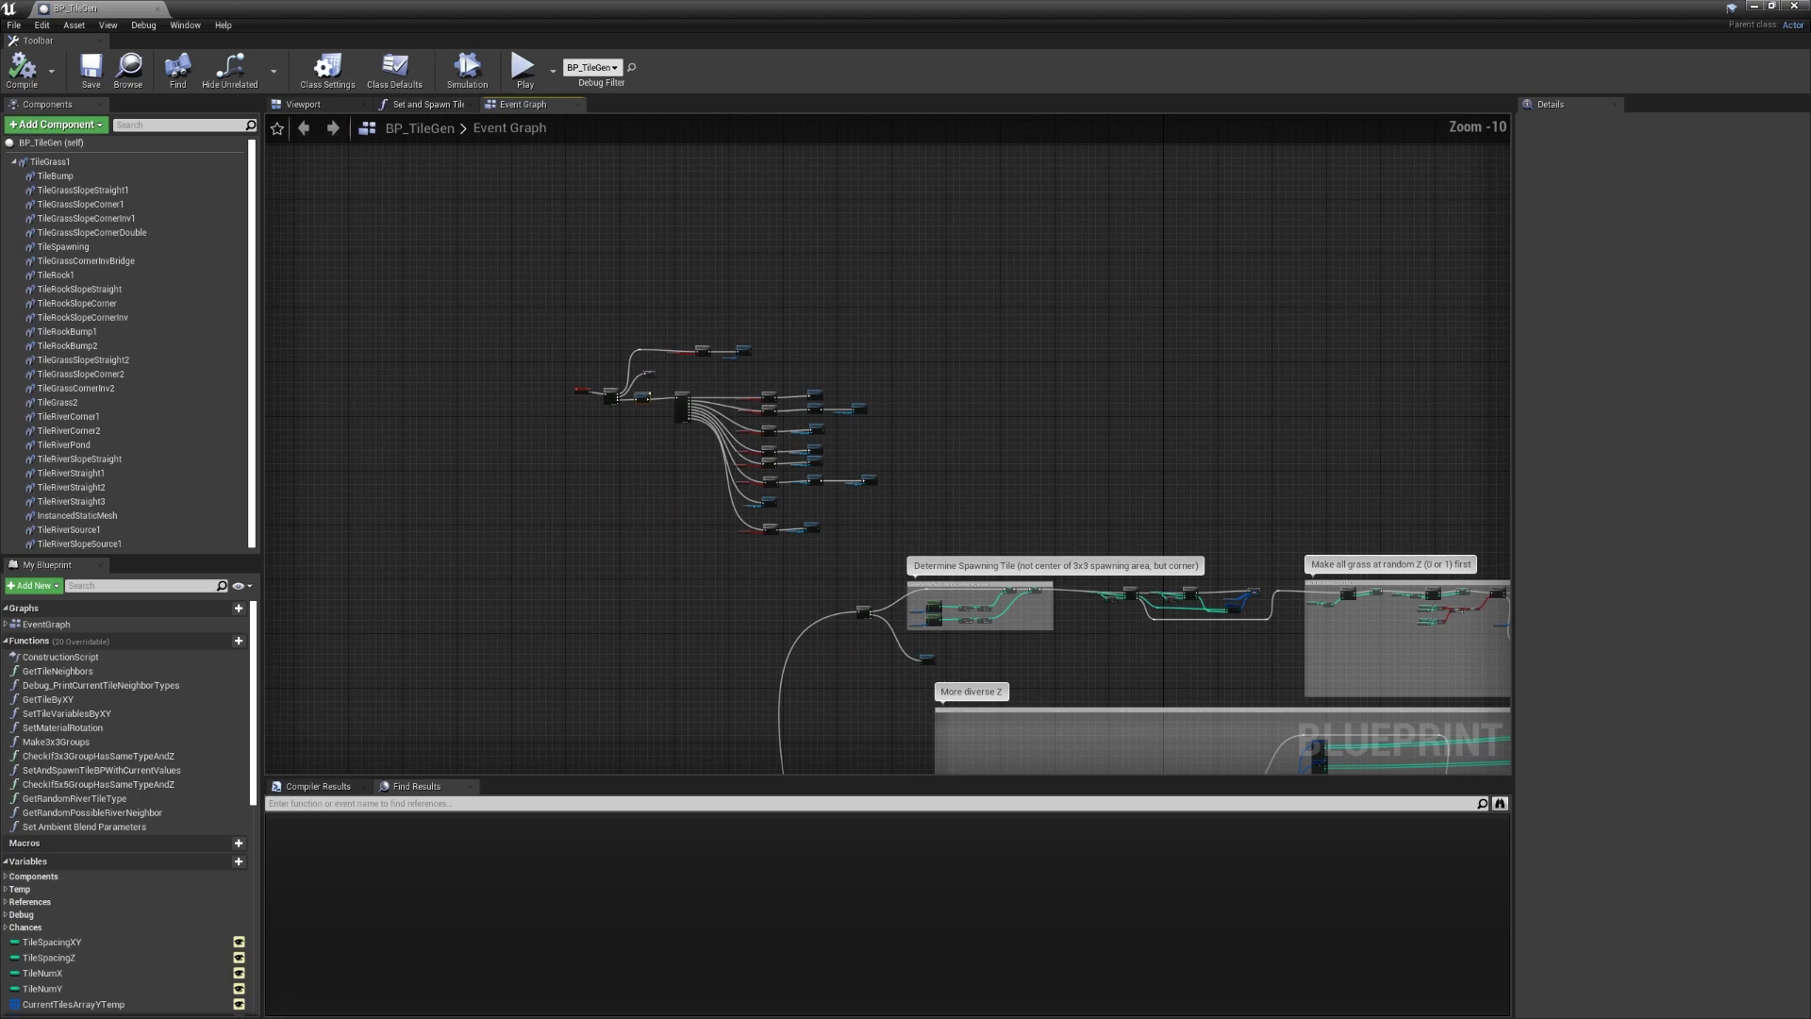
{"action": "right_click_drag", "start_coordinate": [770, 422], "coordinate": [440, 115]}
{"action": "right_click_drag", "start_coordinate": [887, 754], "coordinate": [763, 115]}
{"action": "right_click_drag", "start_coordinate": [661, 905], "coordinate": [632, 159]}
{"action": "right_click_drag", "start_coordinate": [632, 471], "coordinate": [987, 314]}
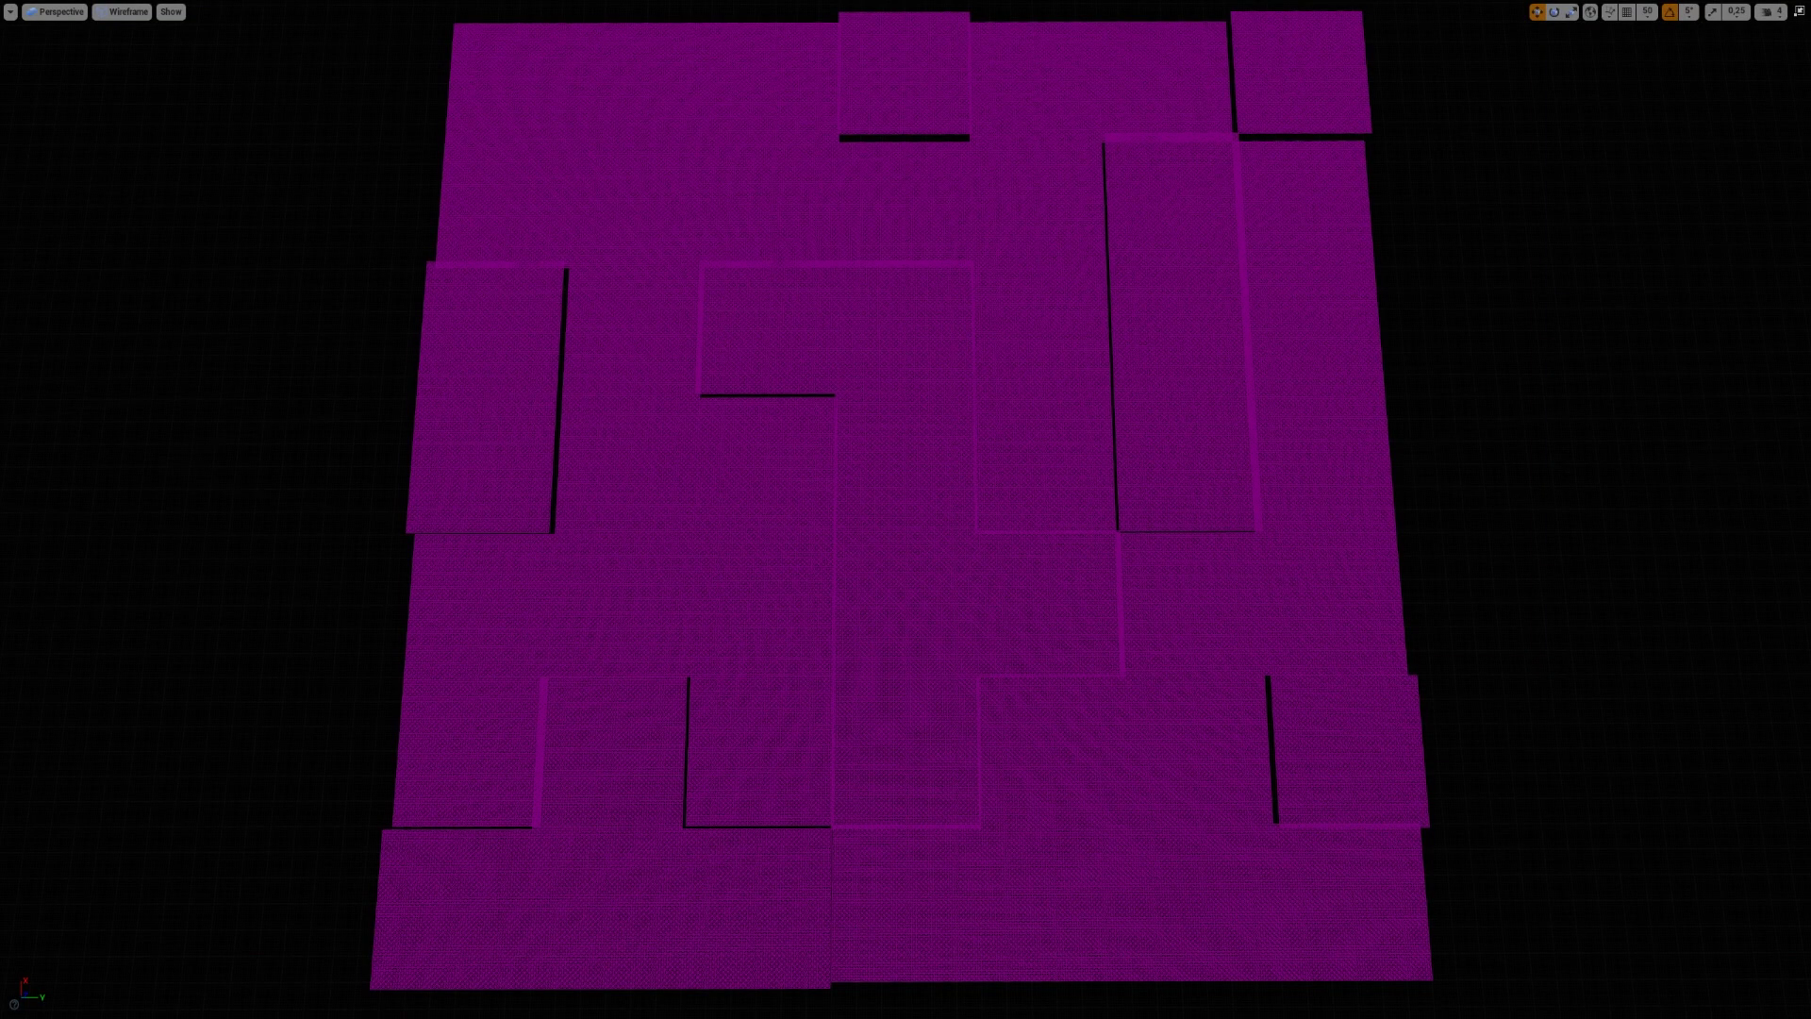
Examine the raised and lowered tile blocks of the generated map in wireframe.
{"action": "left_click_drag", "start_coordinate": [906, 509], "coordinate": [872, 415], "text": "alt"}
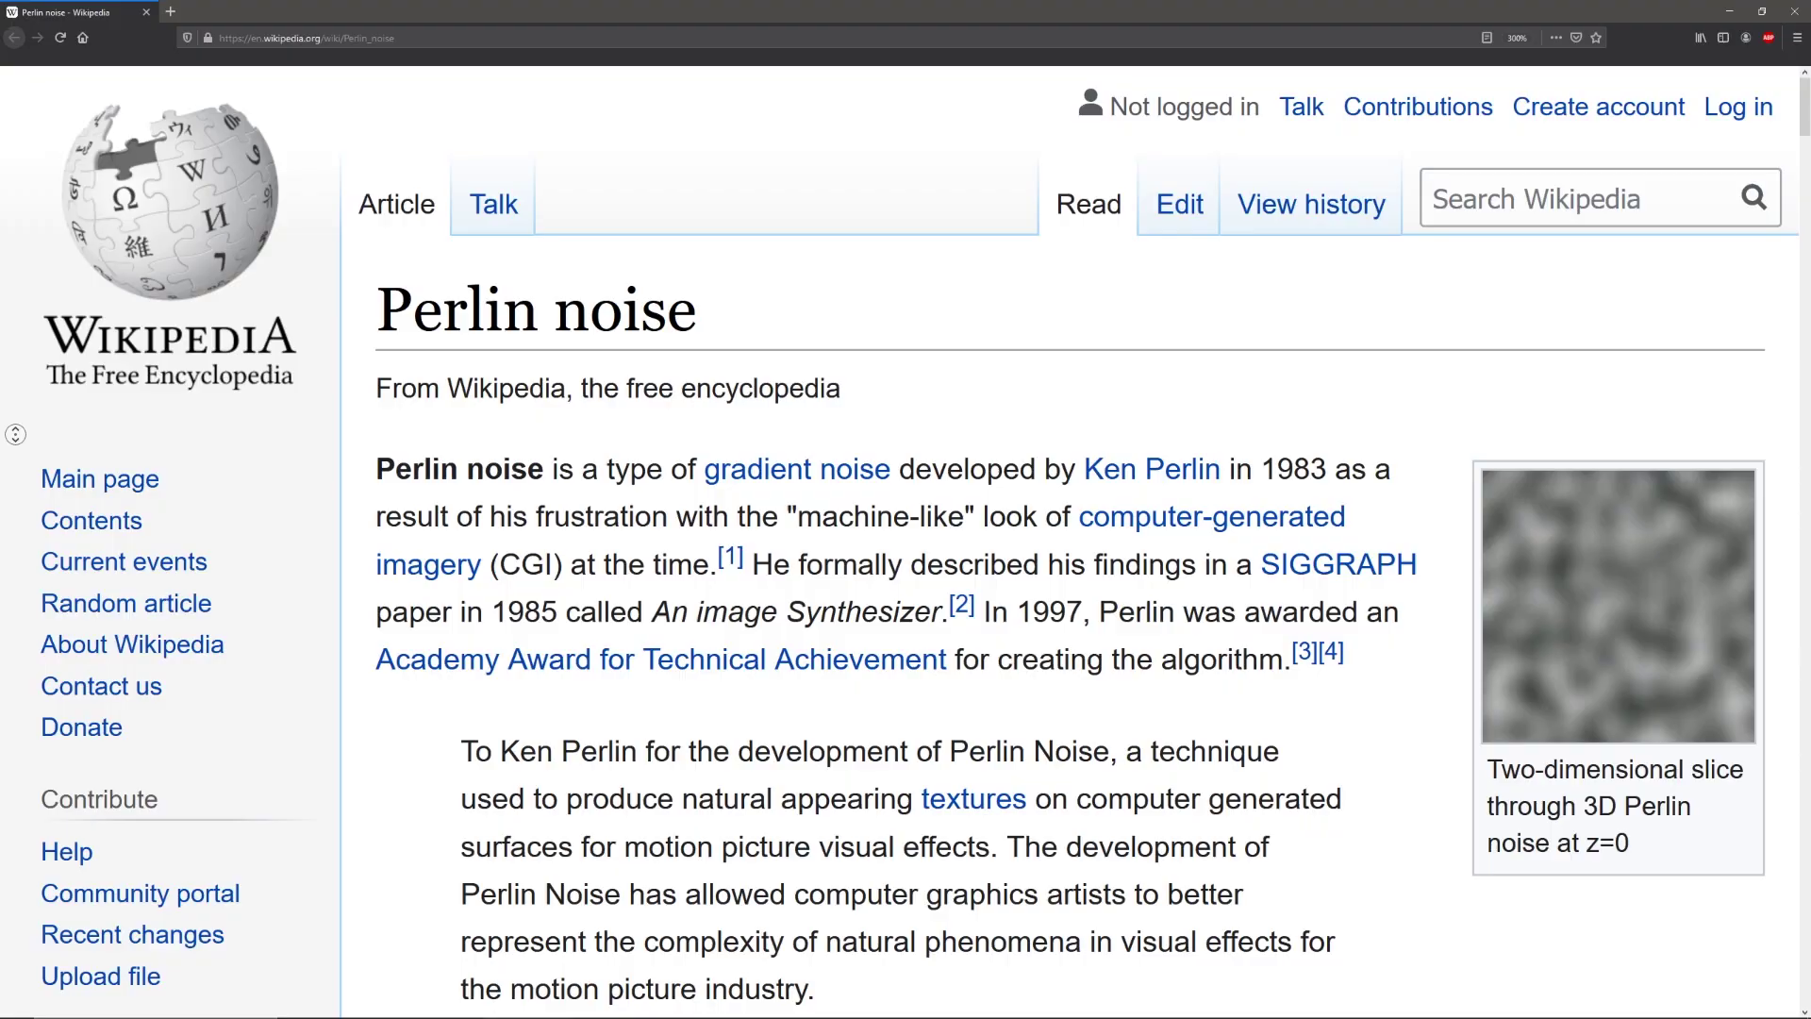
Read the Wikipedia article on Perlin noise in the browser, from the introduction through the Uses and Development sections.
{"action": "scroll", "coordinate": [16, 435], "scroll_direction": "down", "scroll_amount": 5}
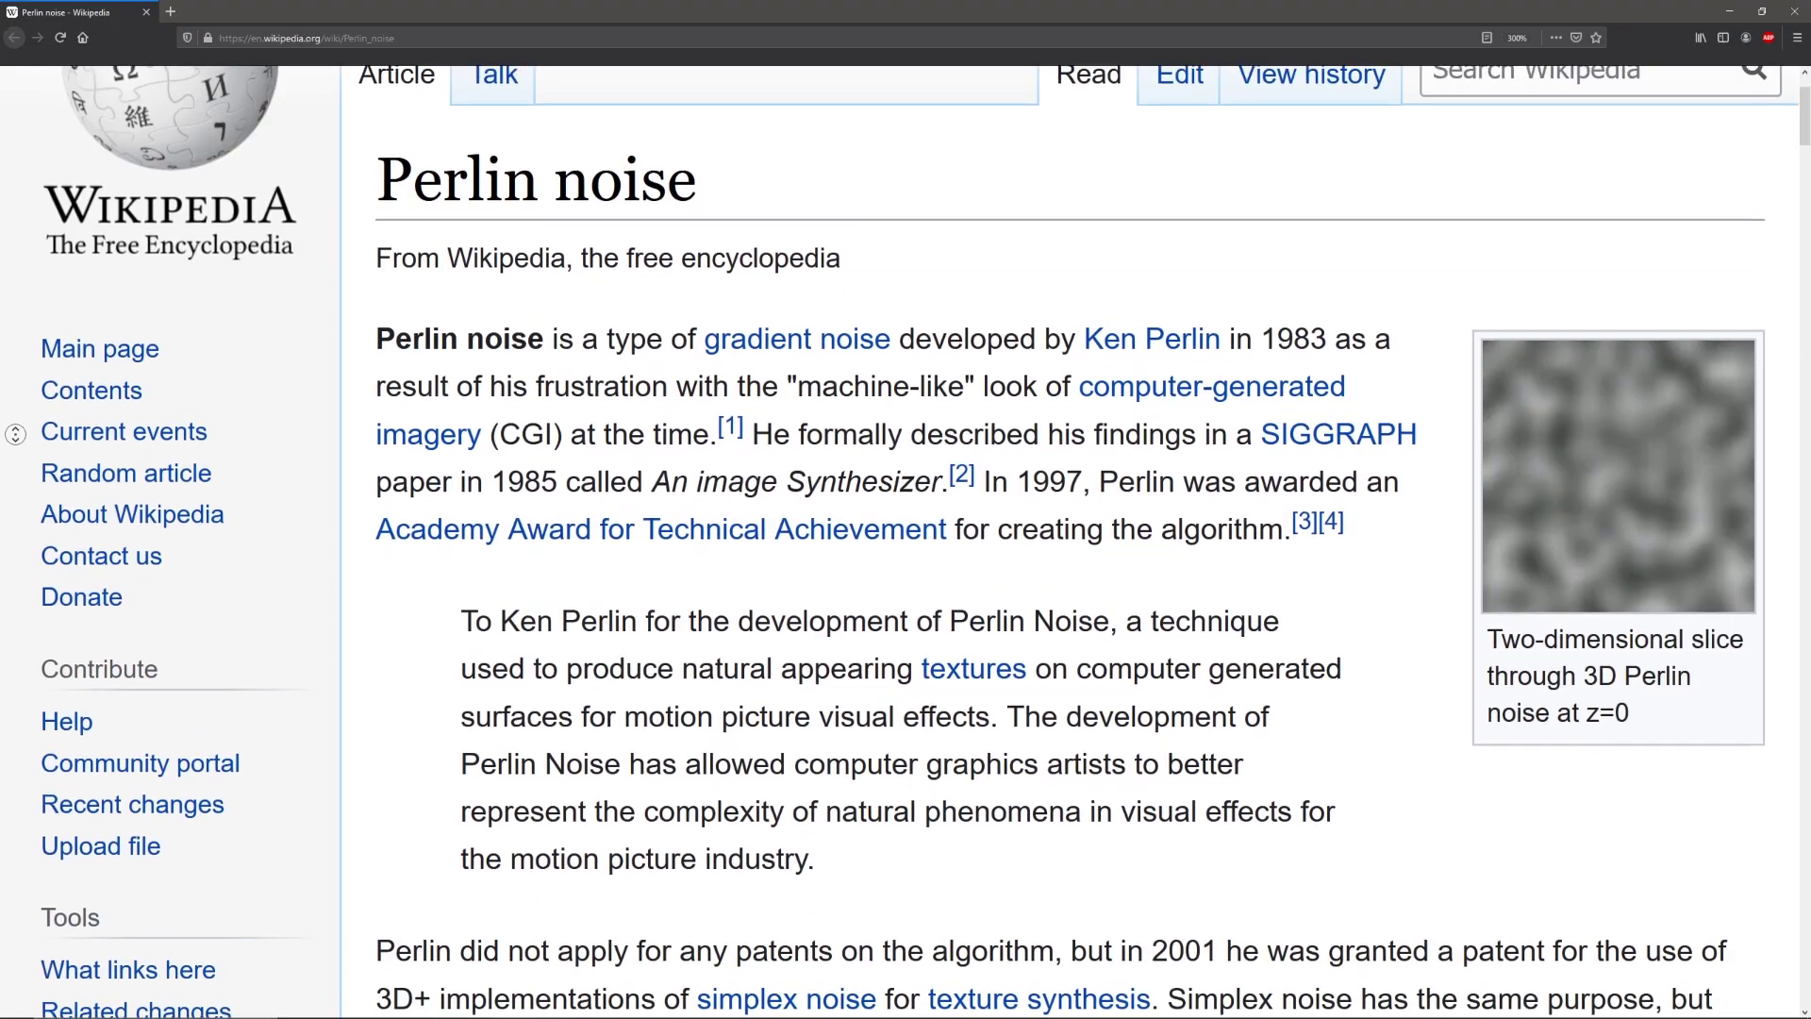
{"action": "scroll", "coordinate": [16, 434], "scroll_direction": "down", "scroll_amount": 7}
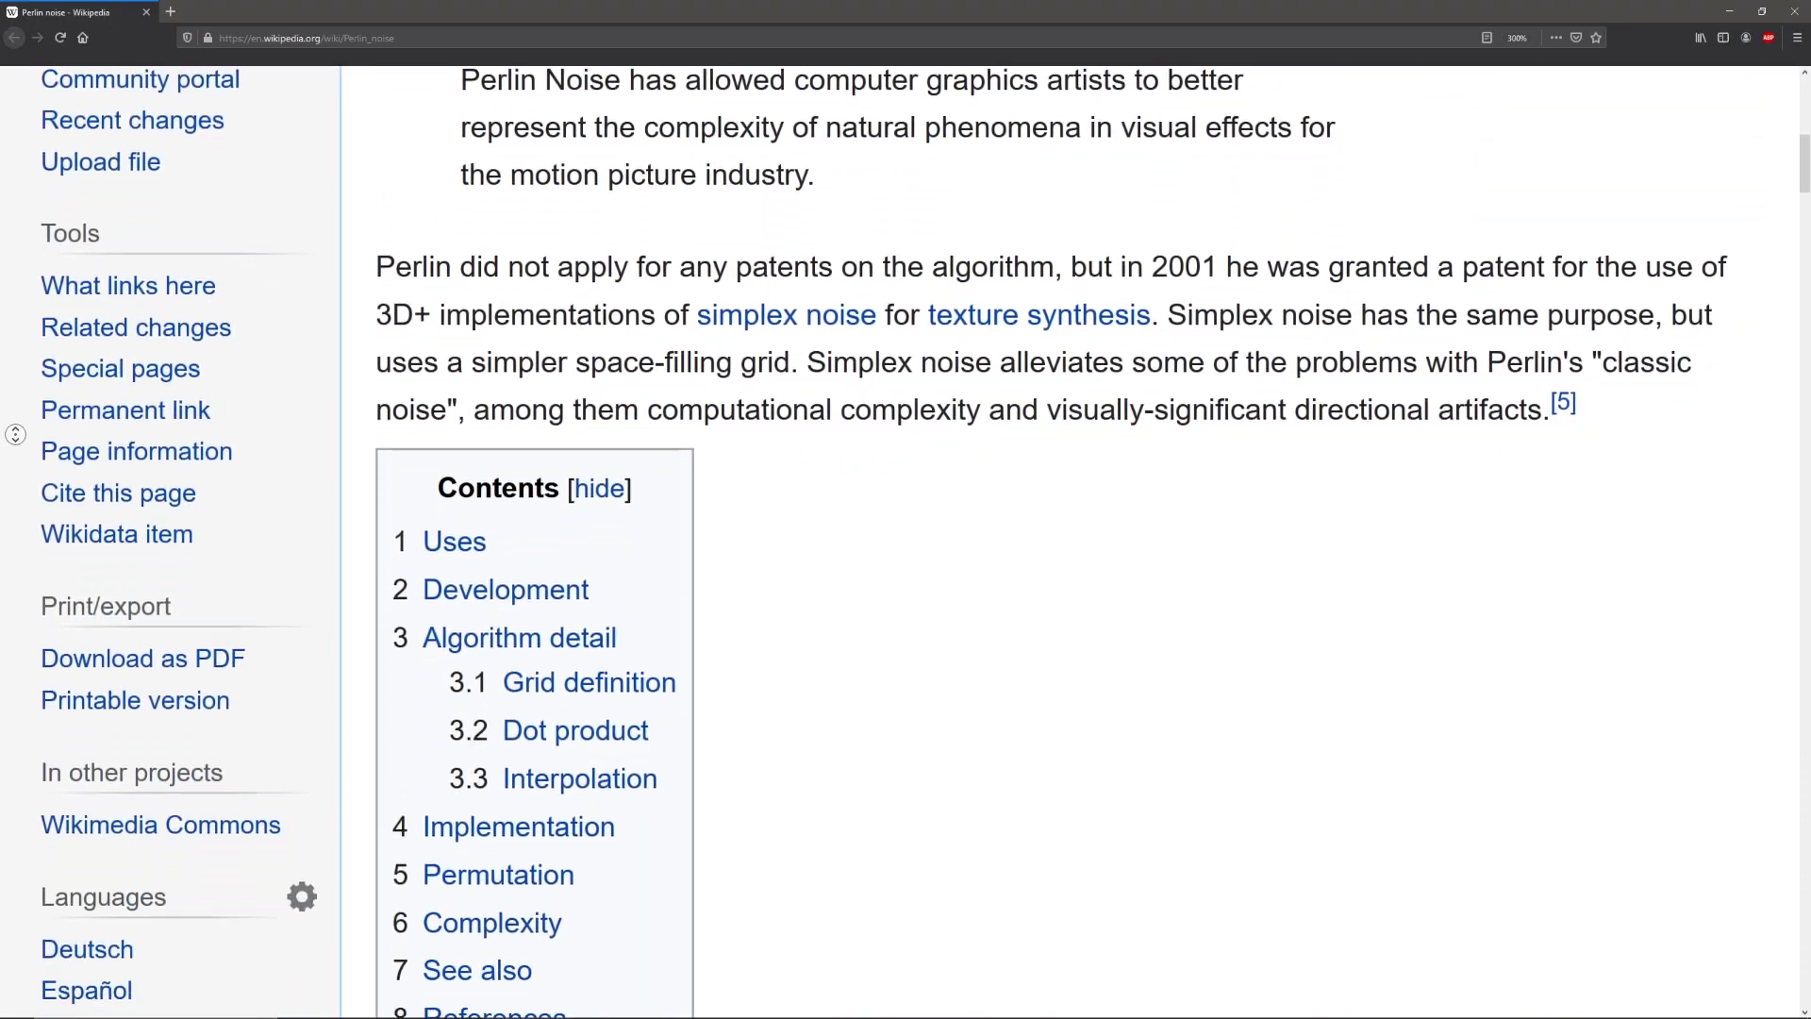
{"action": "scroll", "coordinate": [16, 435], "scroll_direction": "down", "scroll_amount": 7}
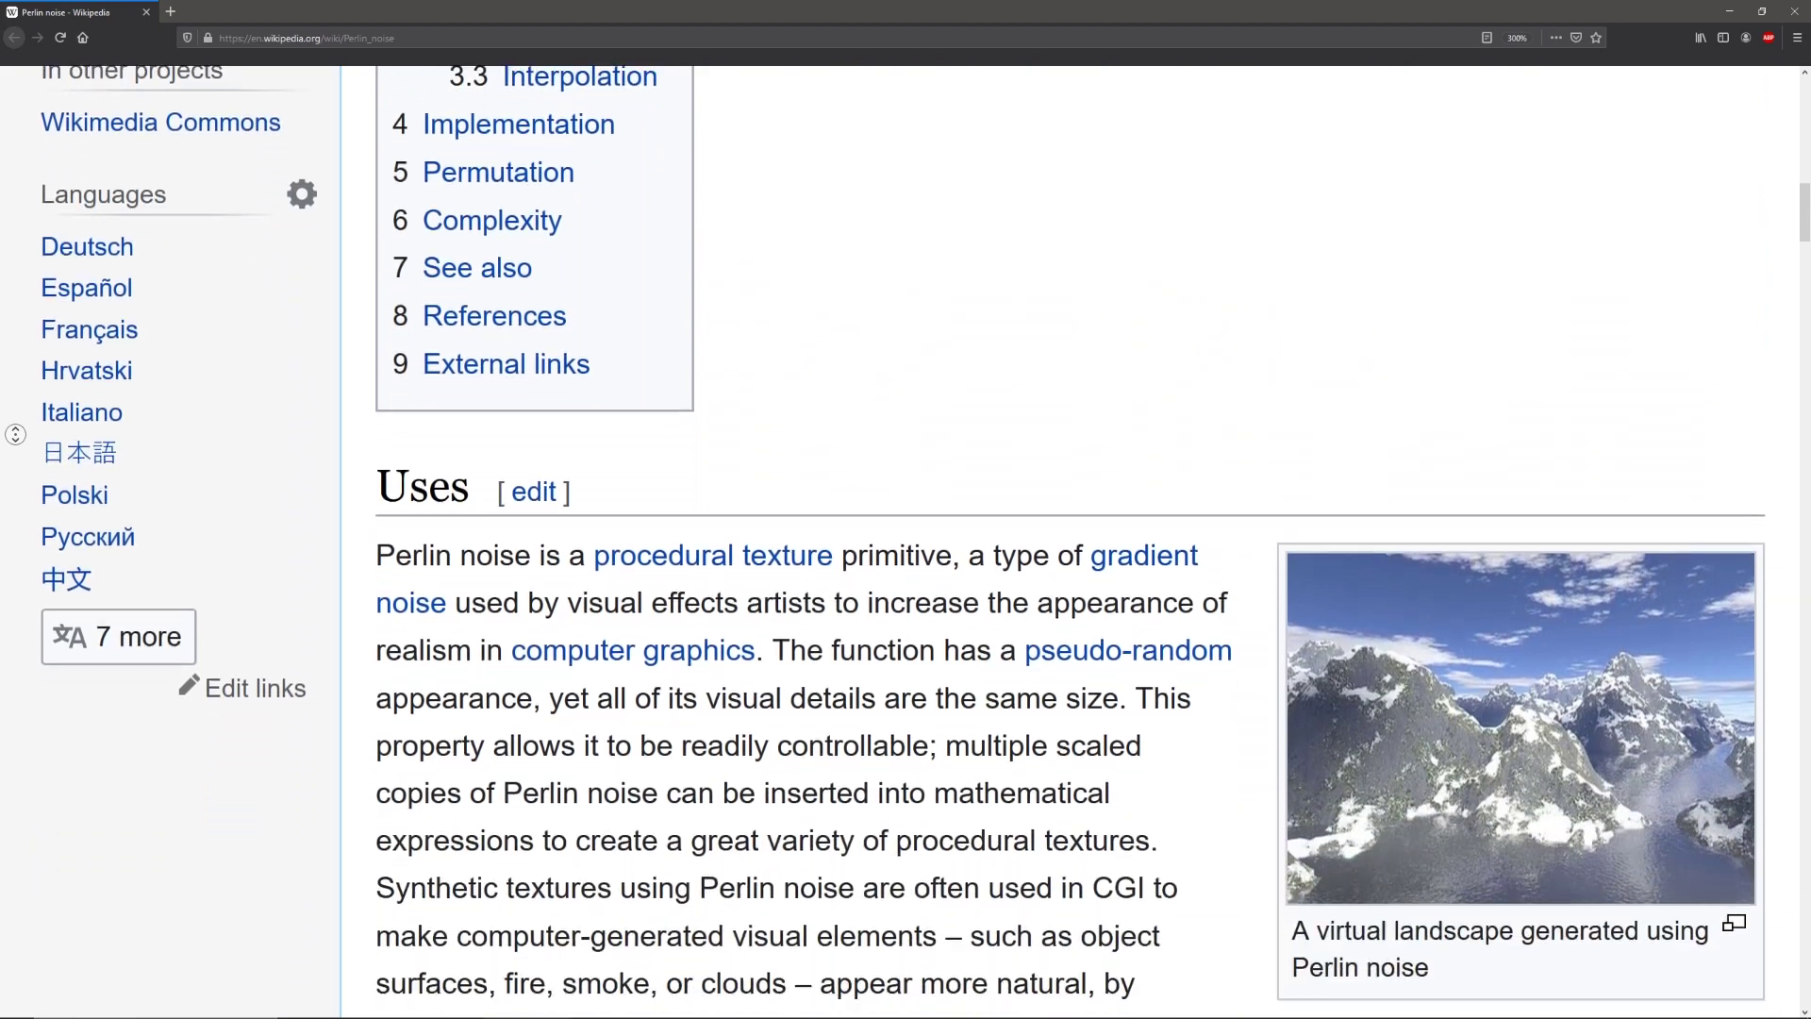
{"action": "scroll", "coordinate": [16, 435], "scroll_direction": "down", "scroll_amount": 7}
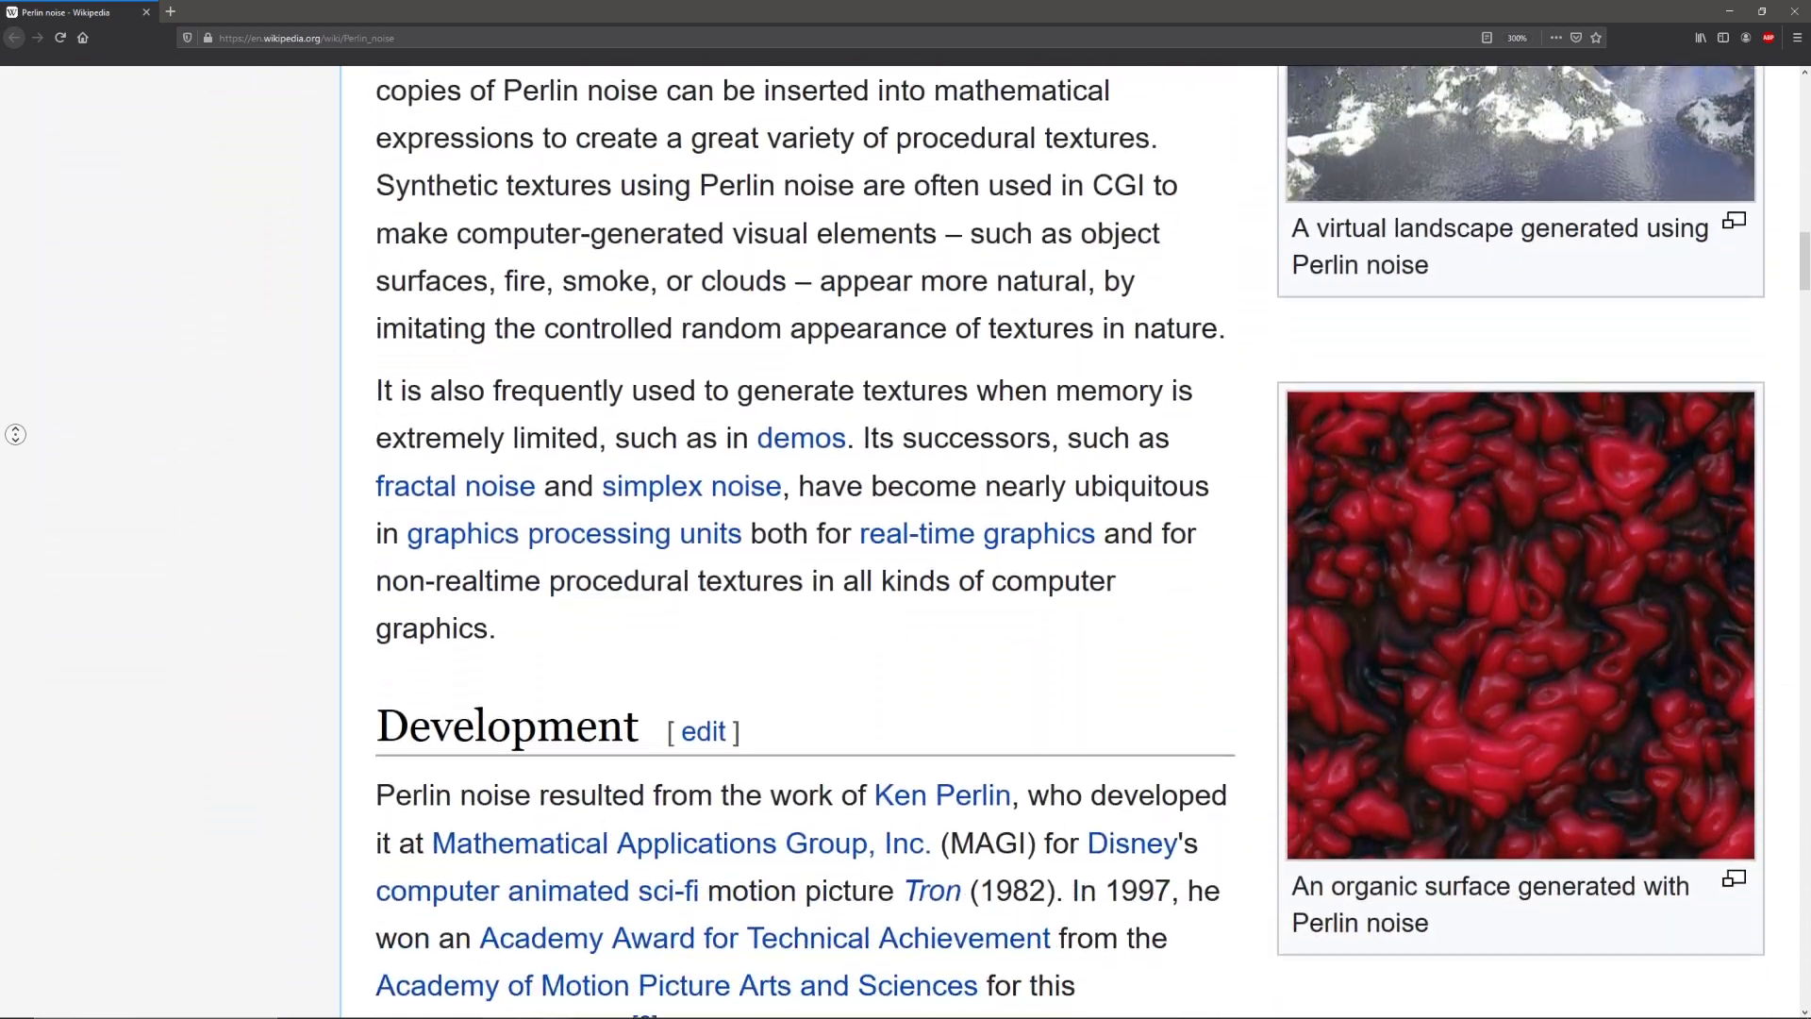
{"action": "scroll", "coordinate": [16, 434], "scroll_direction": "down", "scroll_amount": 7}
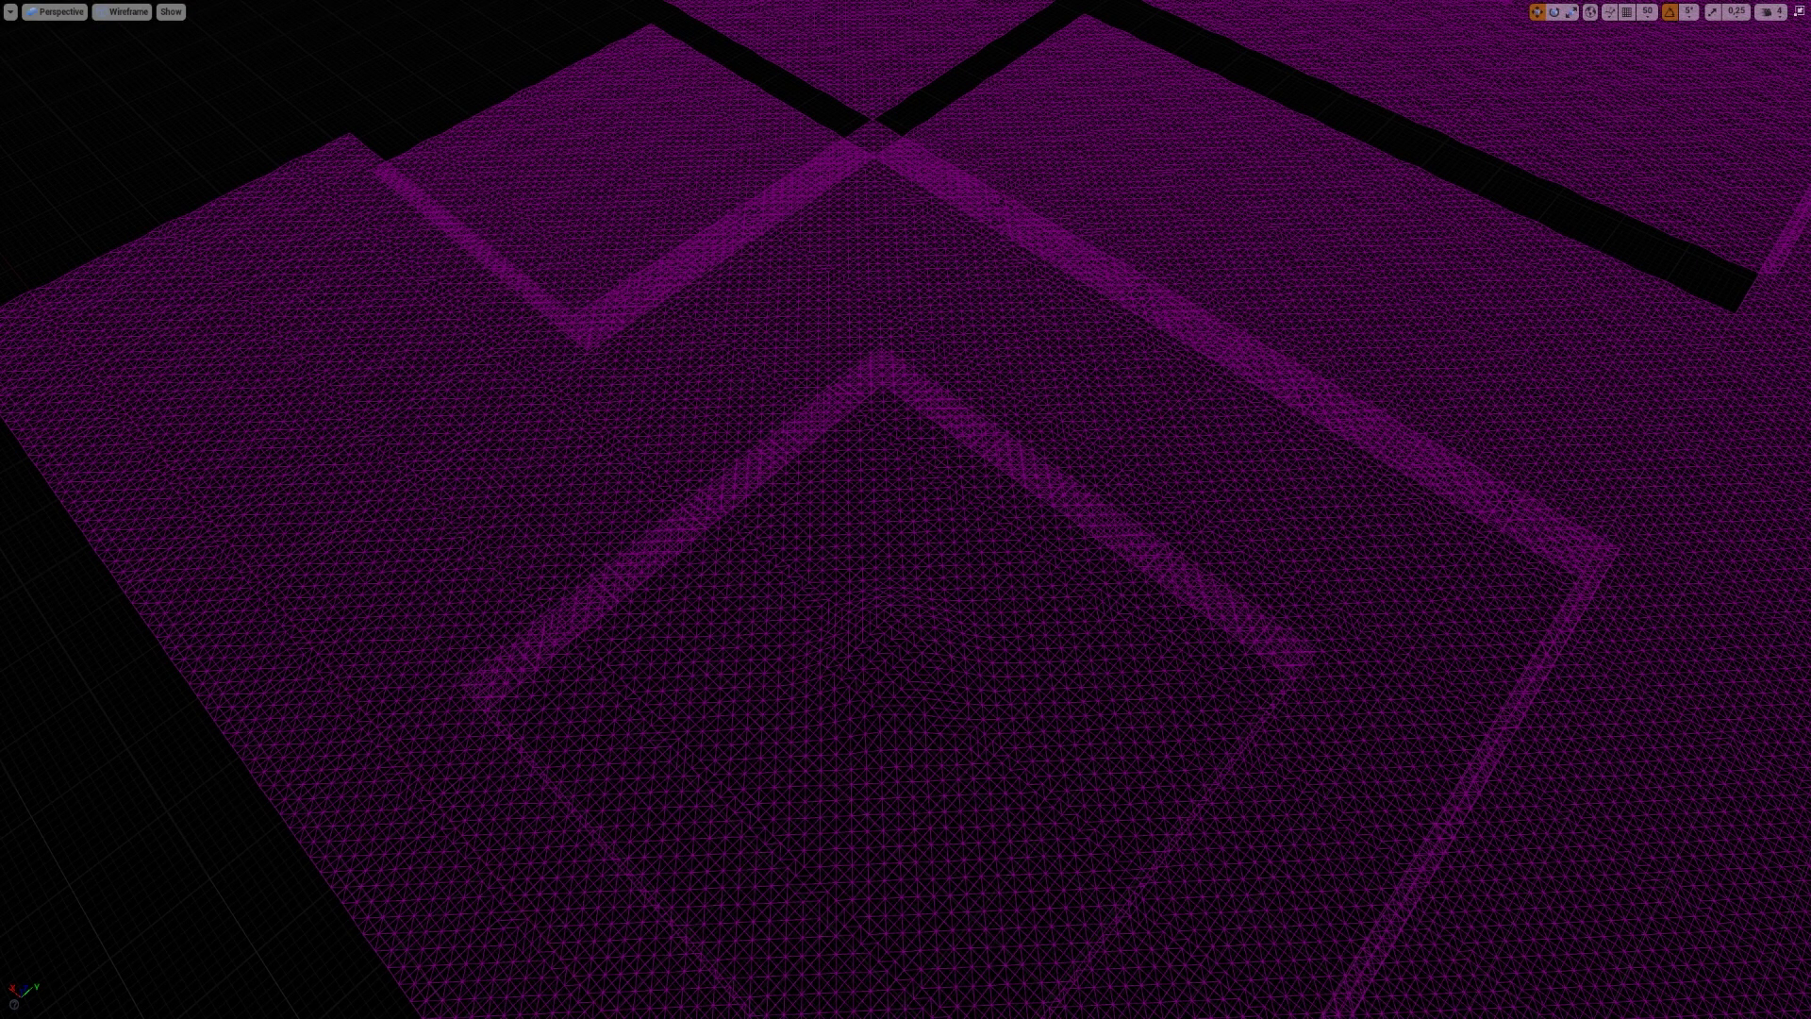
Select a single ground tile inside the square area of the wireframe map and inspect it.
{"action": "left_click", "coordinate": [893, 680]}
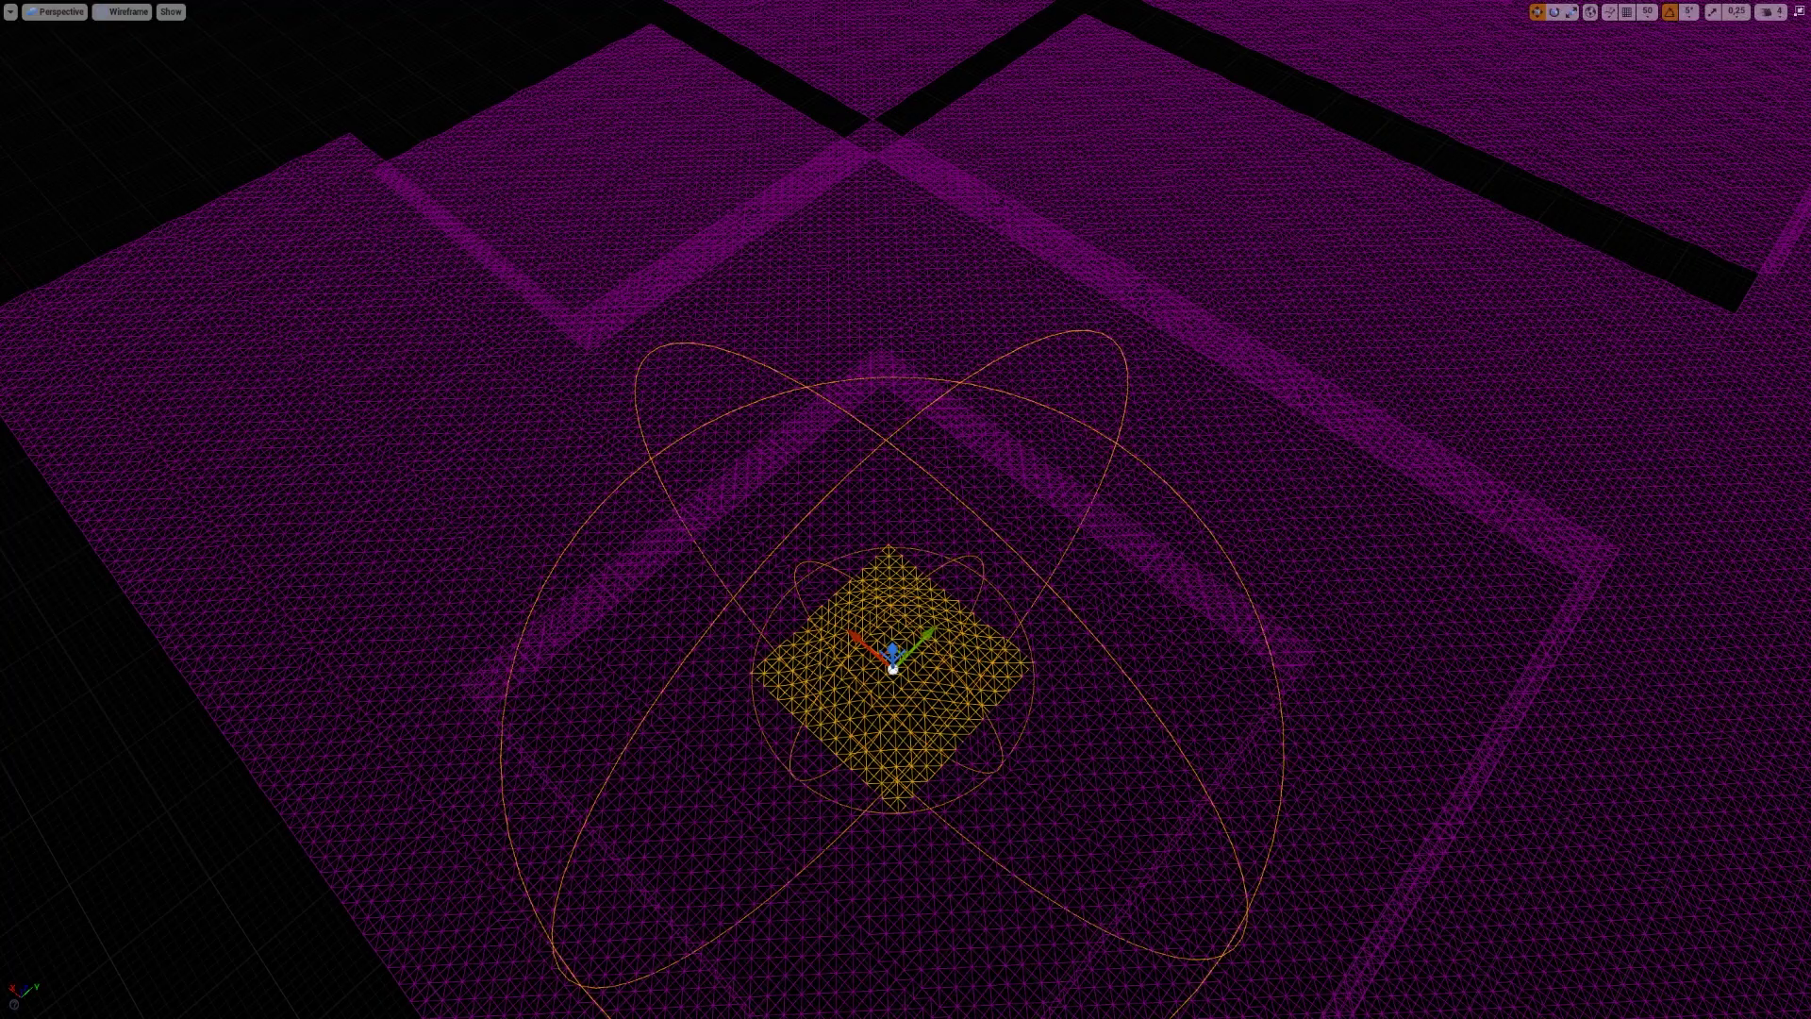
{"action": "left_click_drag", "start_coordinate": [893, 680], "coordinate": [803, 467], "text": "alt"}
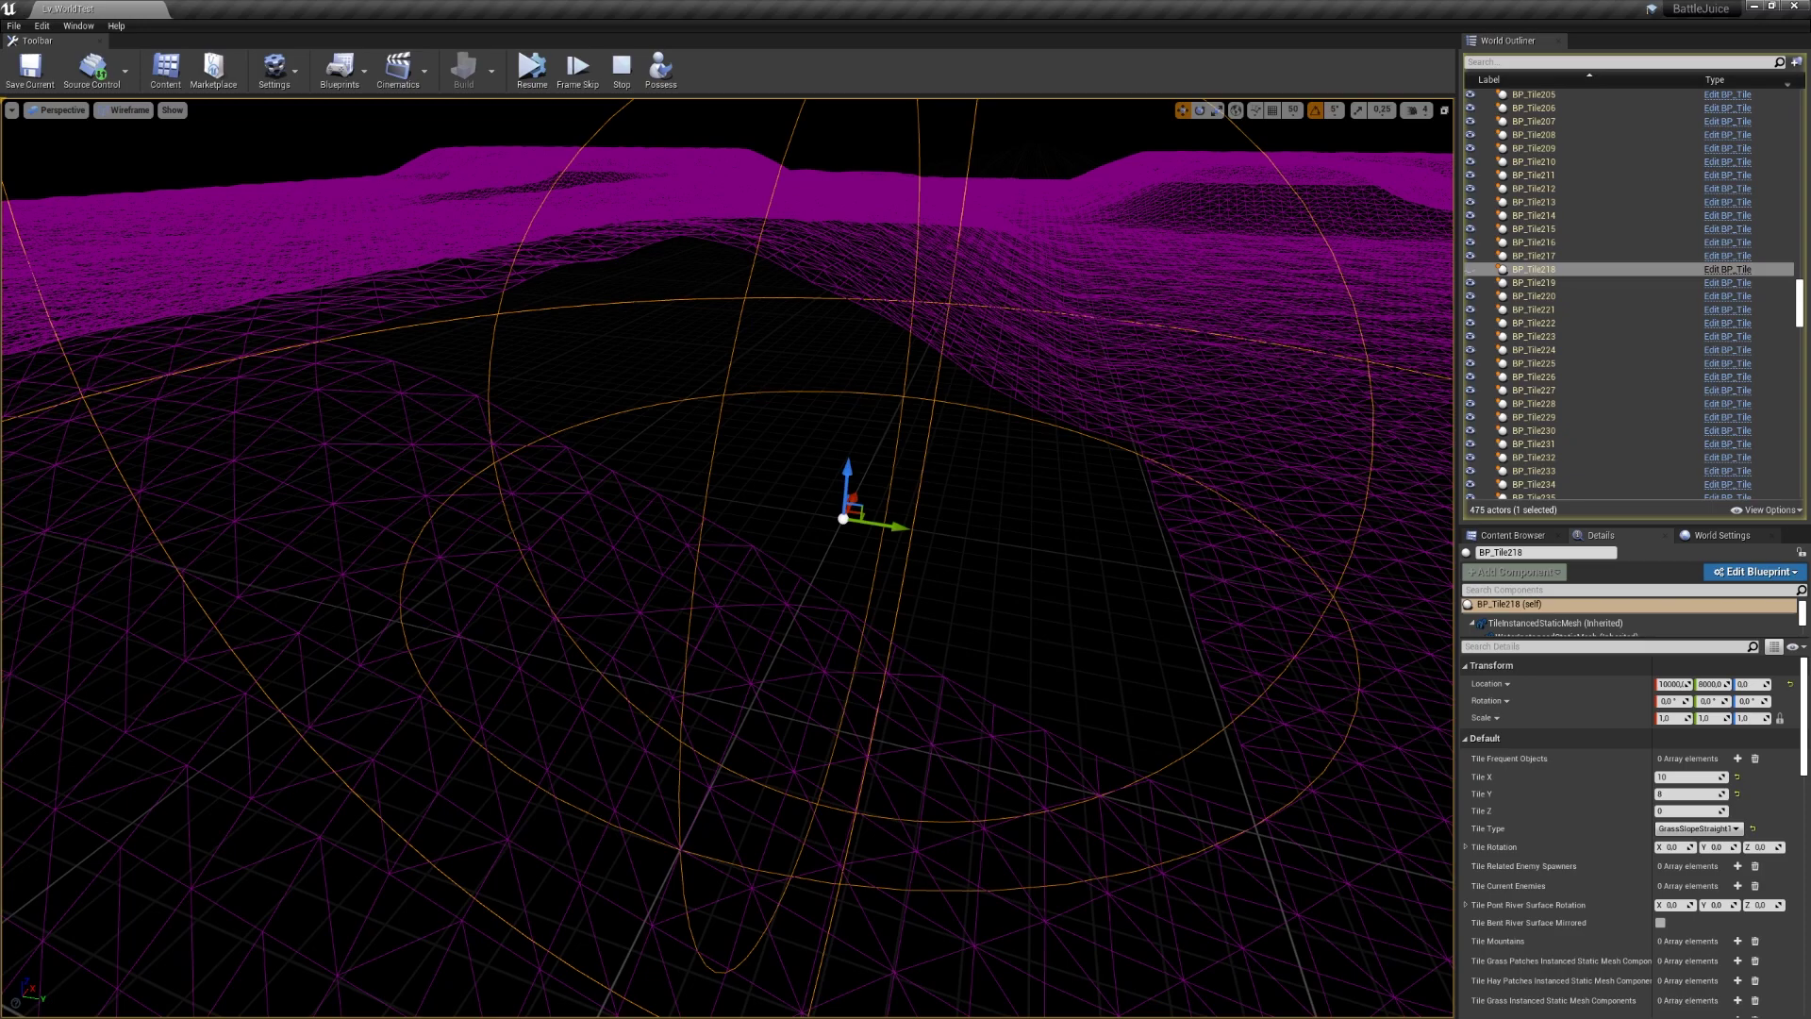
Make the hidden tile BP_Tile218 visible again and inspect how its slope mesh fits the surrounding terrain.
{"action": "left_click", "coordinate": [1470, 270]}
{"action": "scroll", "coordinate": [728, 559], "scroll_direction": "down", "scroll_amount": 8}
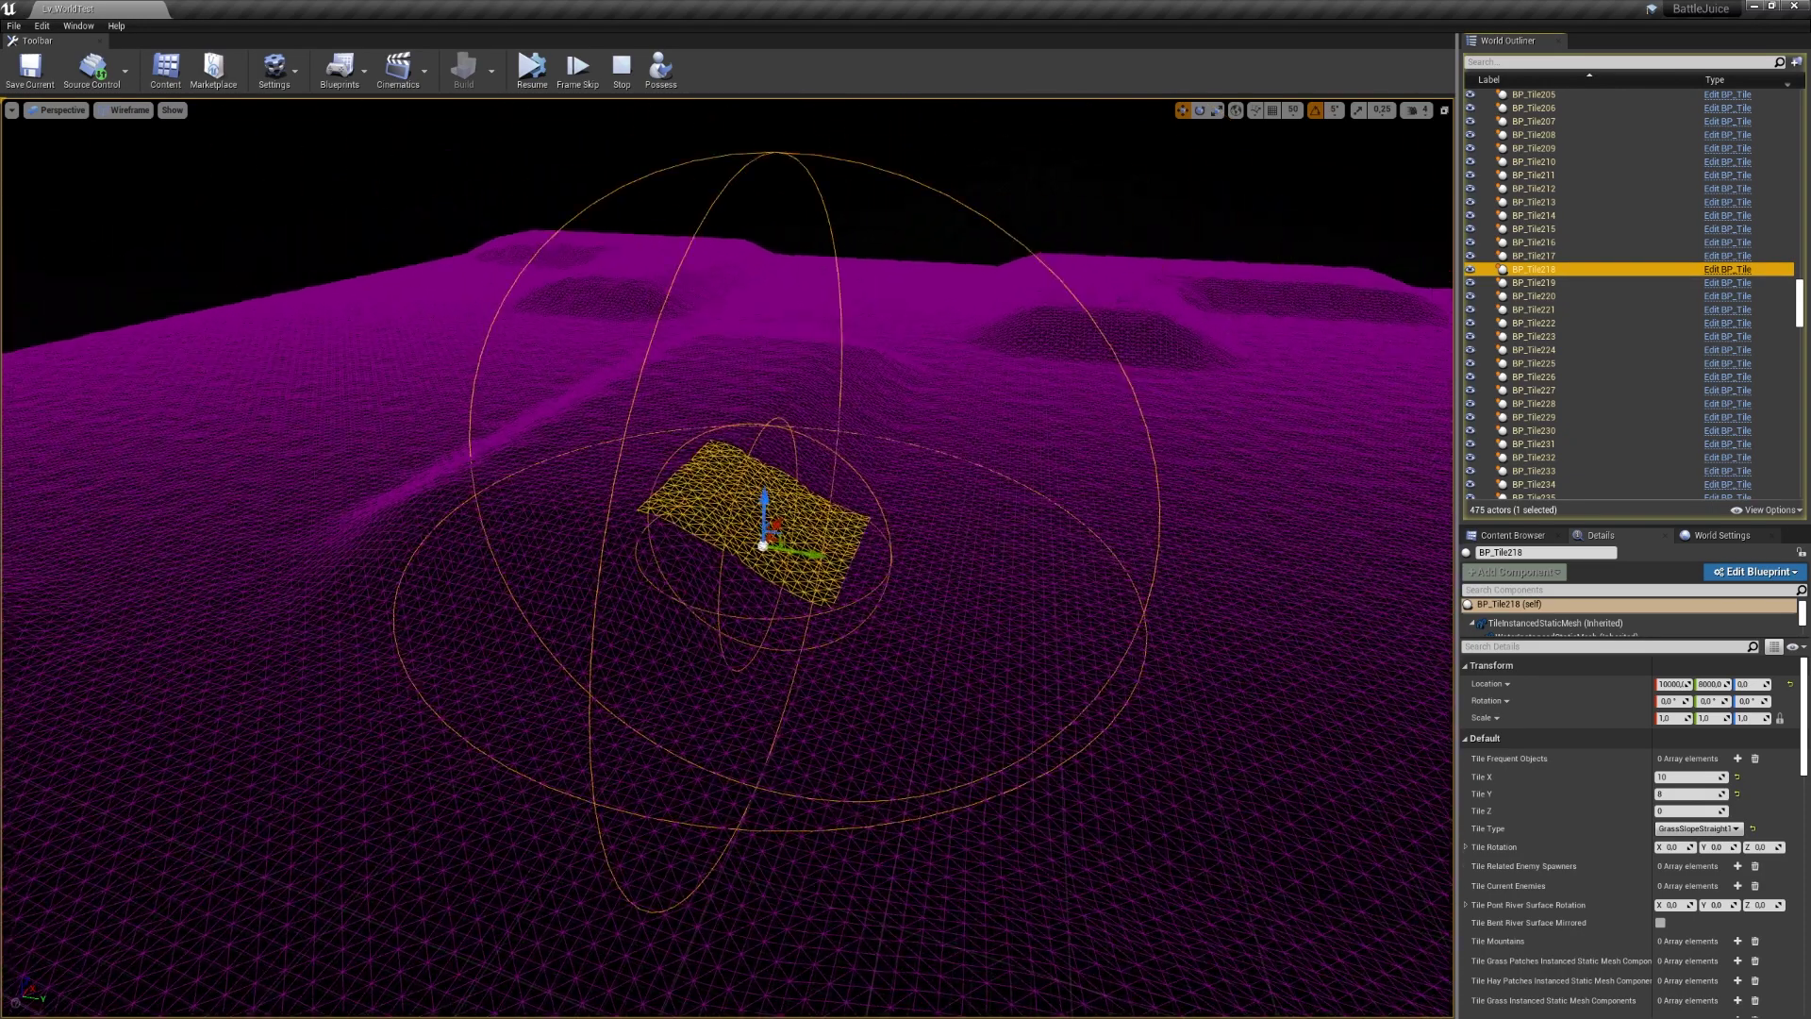
{"action": "left_click_drag", "start_coordinate": [727, 558], "coordinate": [794, 510], "text": "alt"}
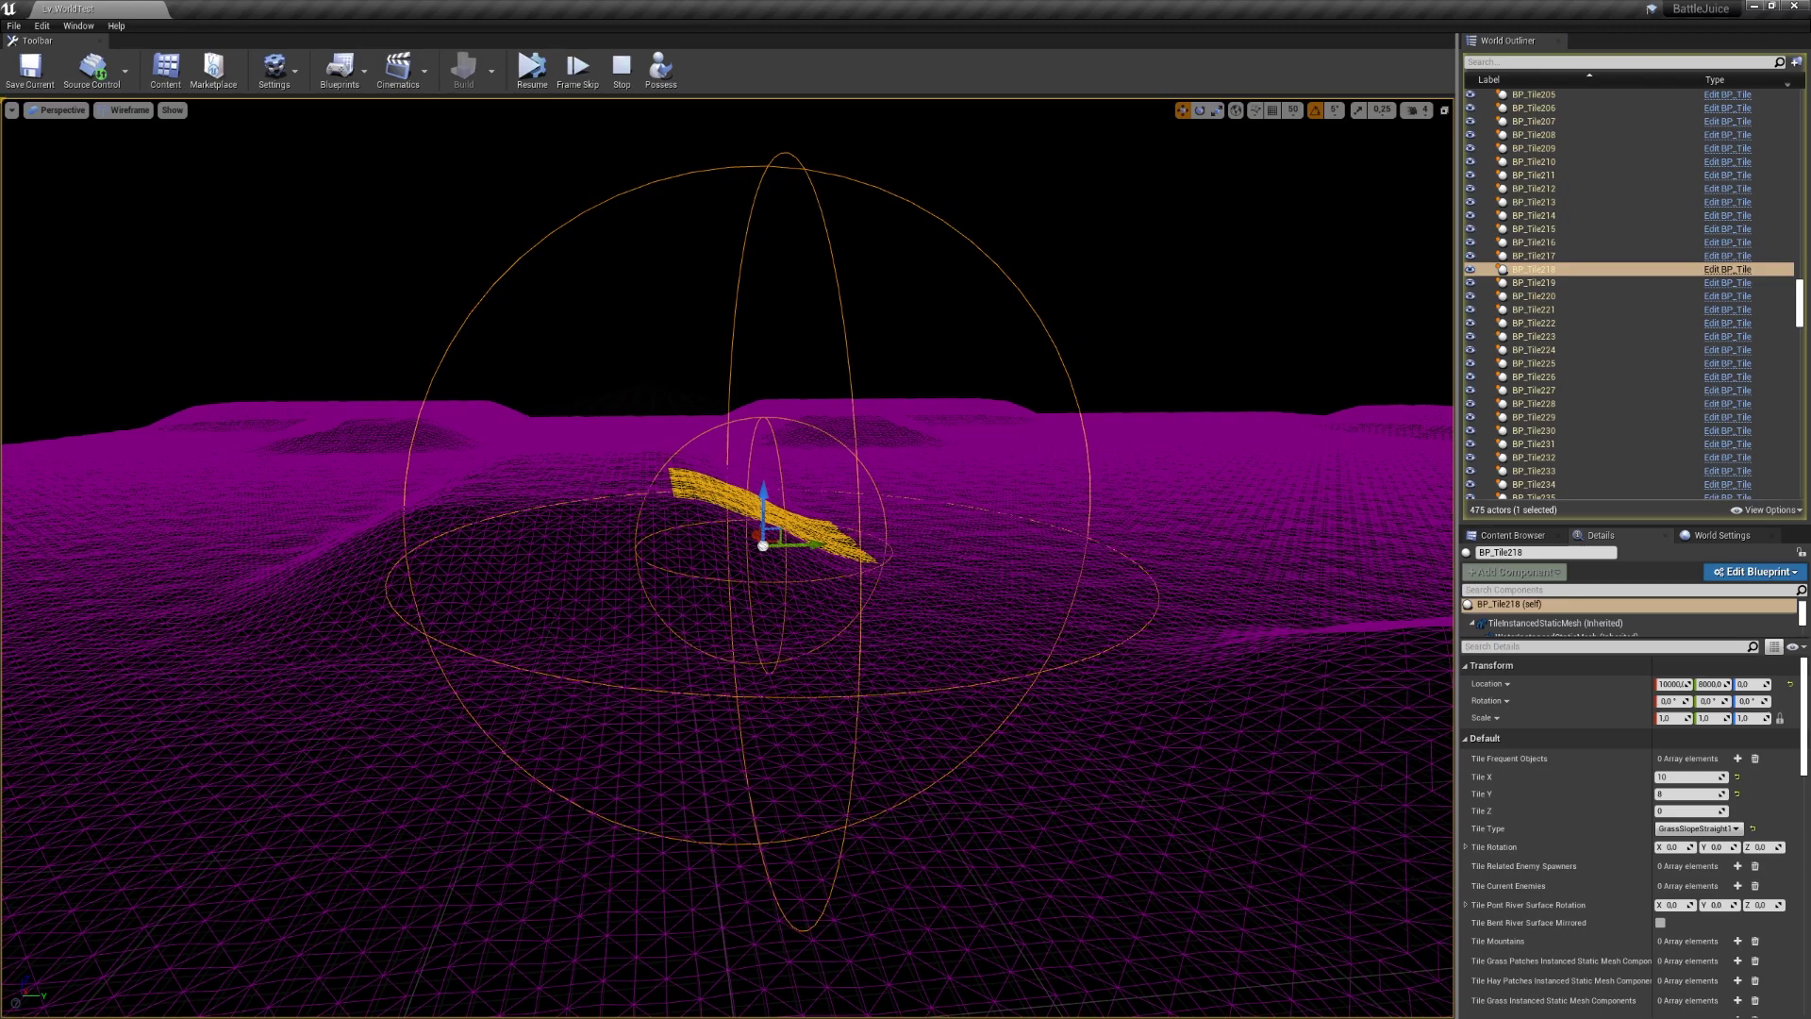
{"action": "left_click", "coordinate": [792, 595]}
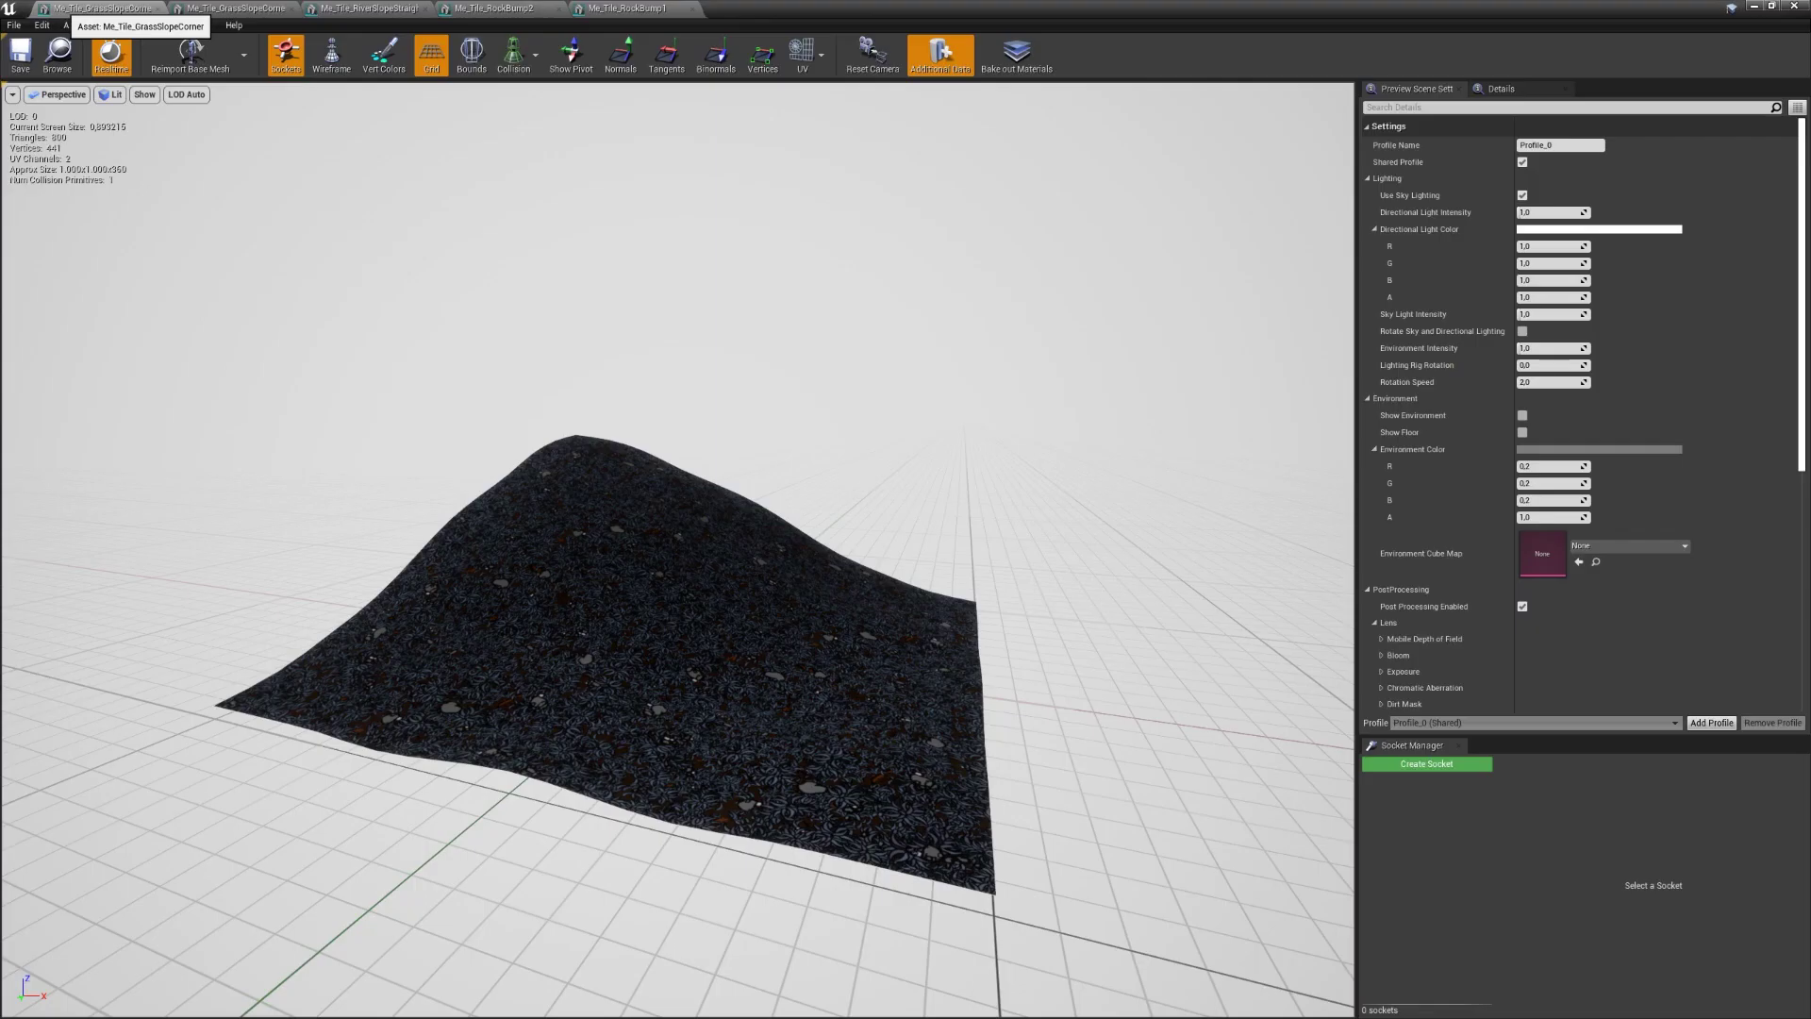
Review the tile meshes Me_Tile_GrassSlopeCornerInvBridge, Me_Tile_RockBump2 and Me_Tile_RockBump1 in the static mesh editor.
{"action": "left_click", "coordinate": [231, 10]}
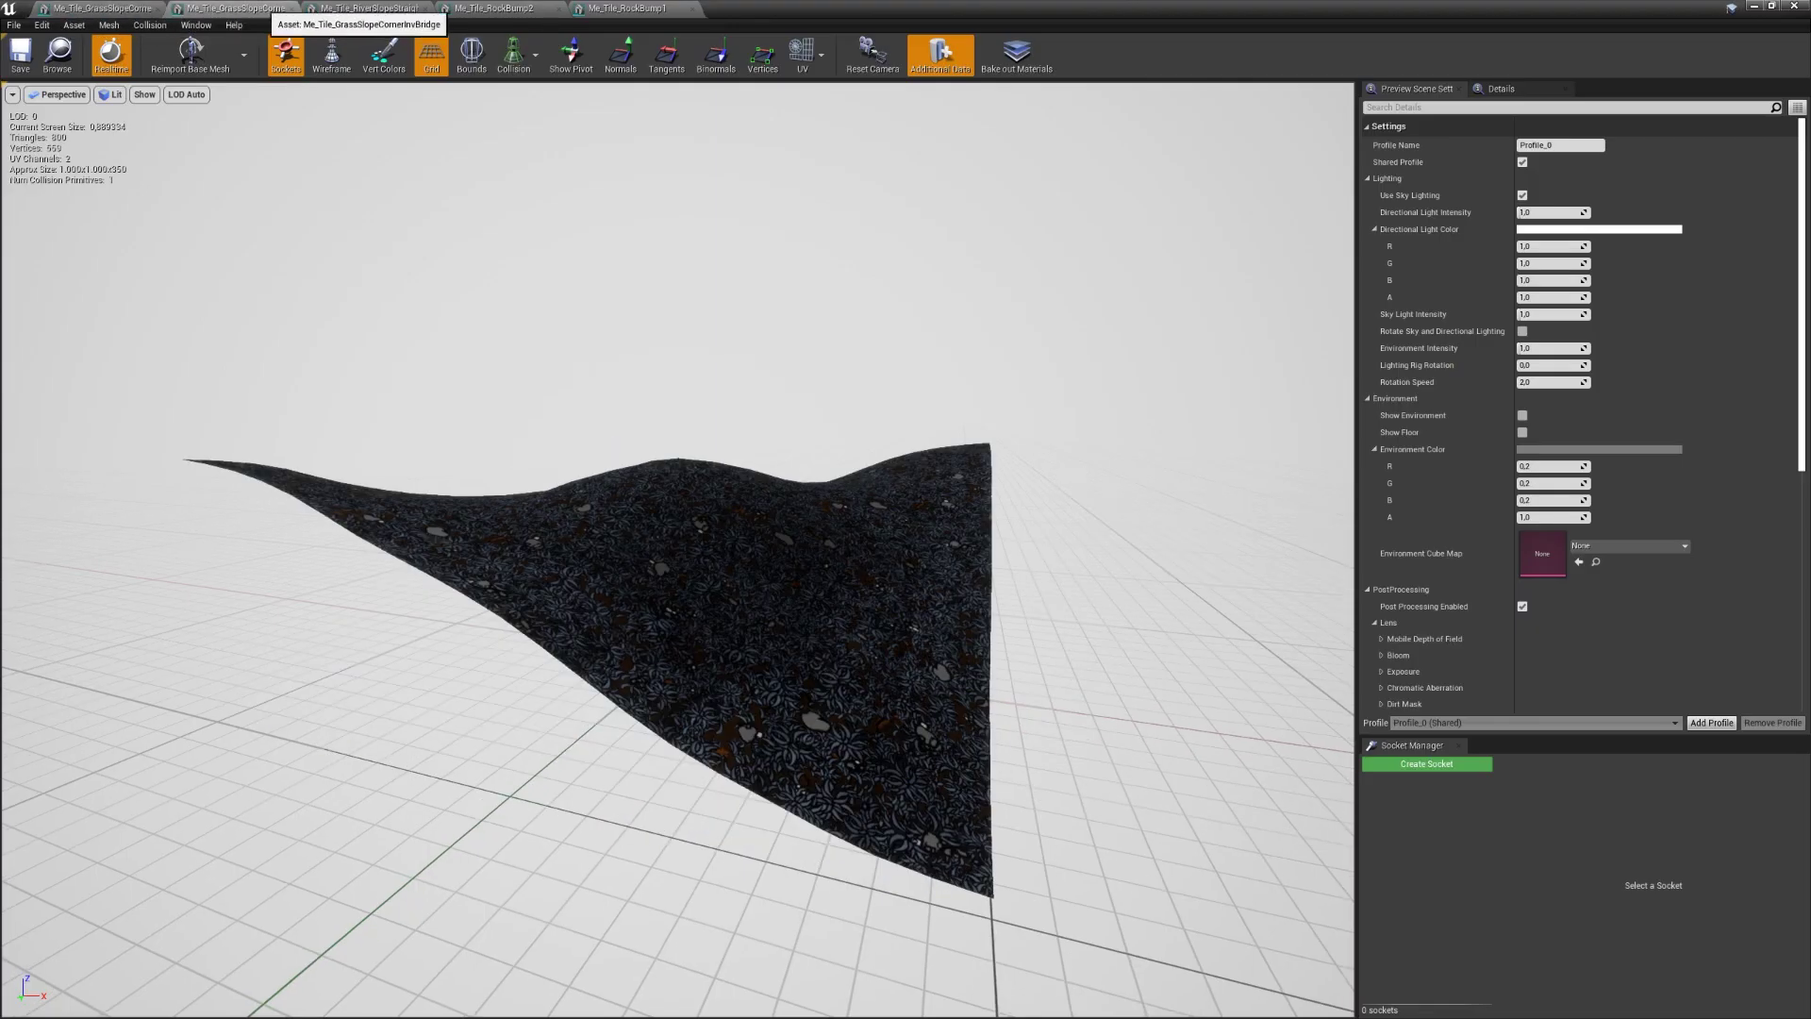
{"action": "left_click", "coordinate": [494, 9]}
{"action": "left_click", "coordinate": [623, 8]}
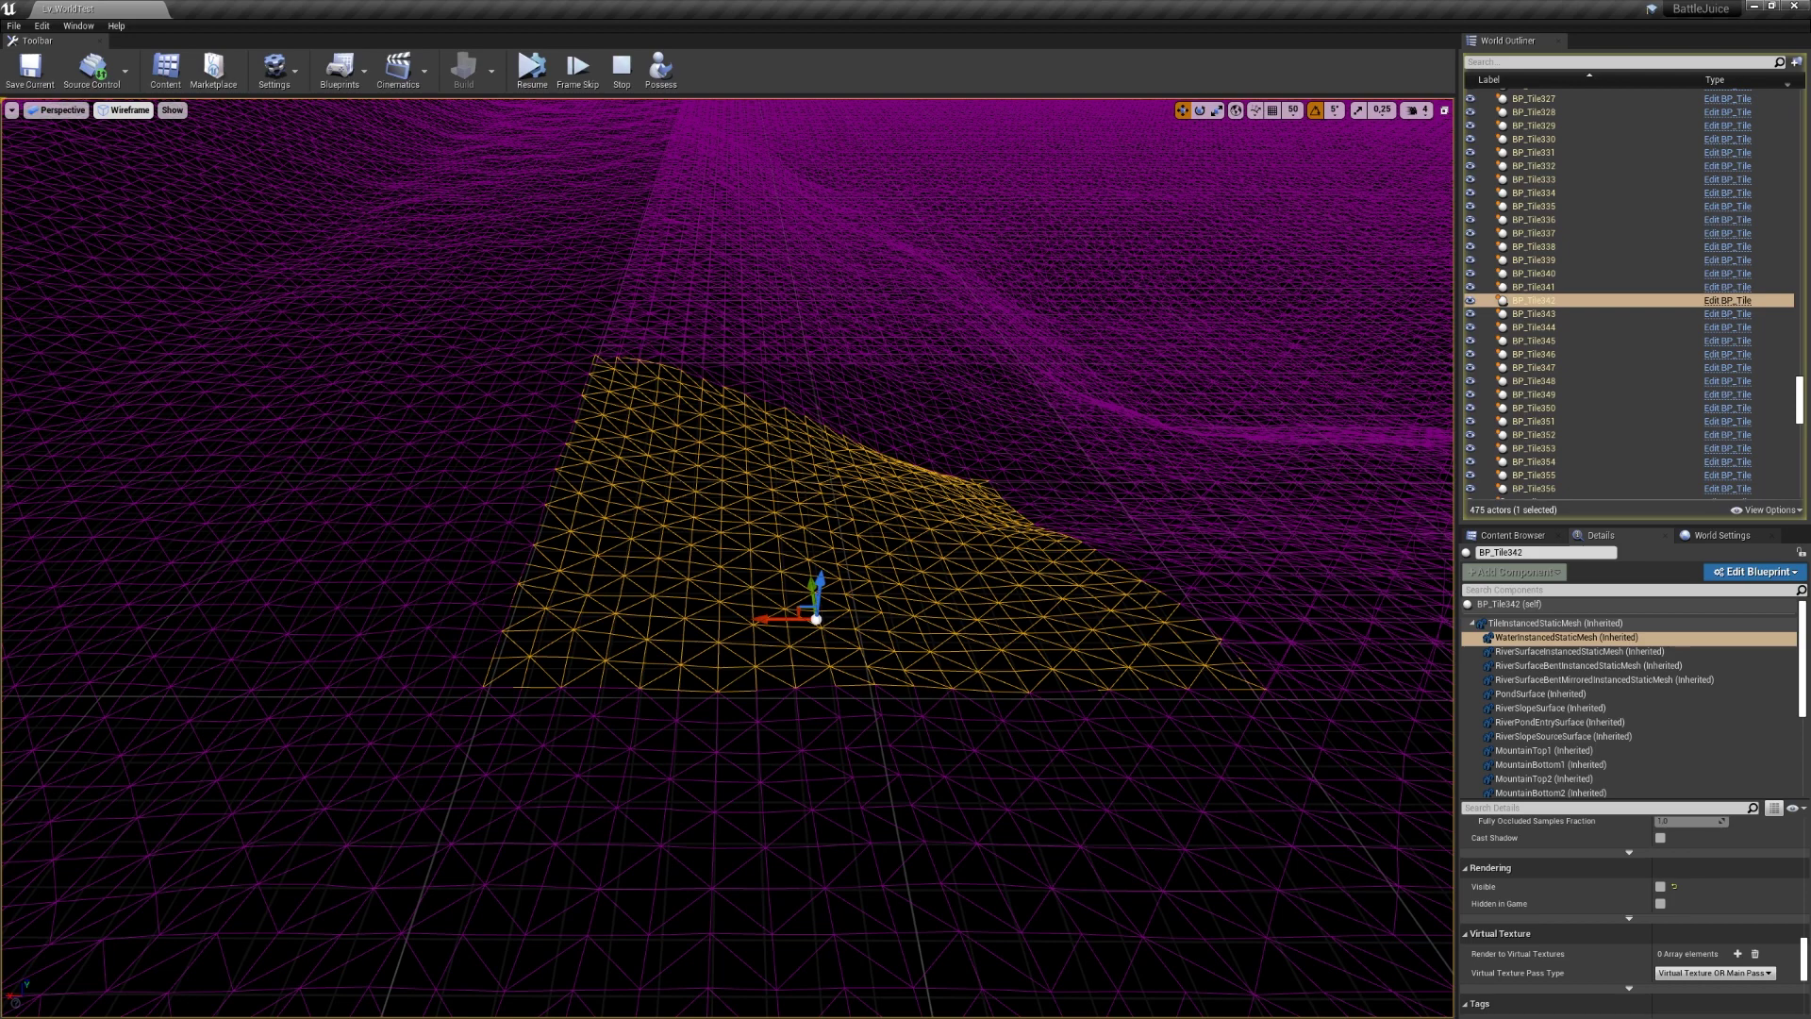
Switch the view to lit shading and make BP_Tile342's WaterInstancedStaticMesh component visible.
{"action": "key", "text": "alt+4"}
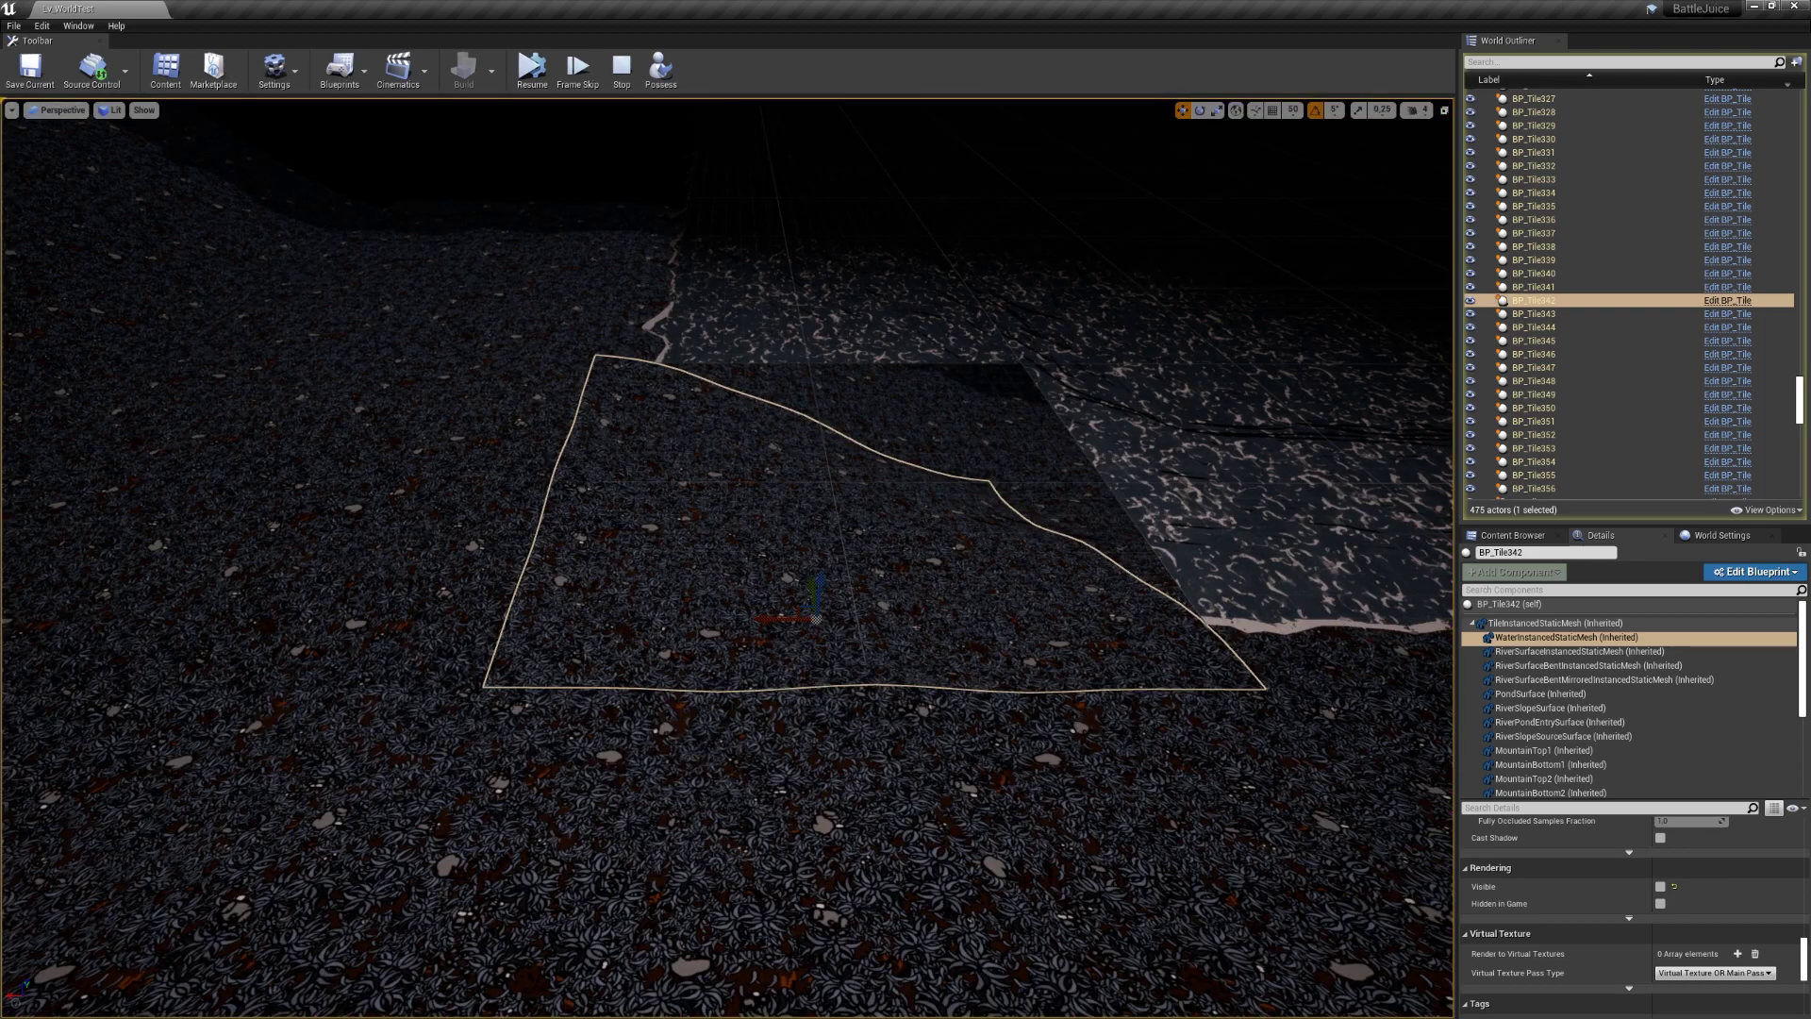
{"action": "left_click", "coordinate": [1660, 887]}
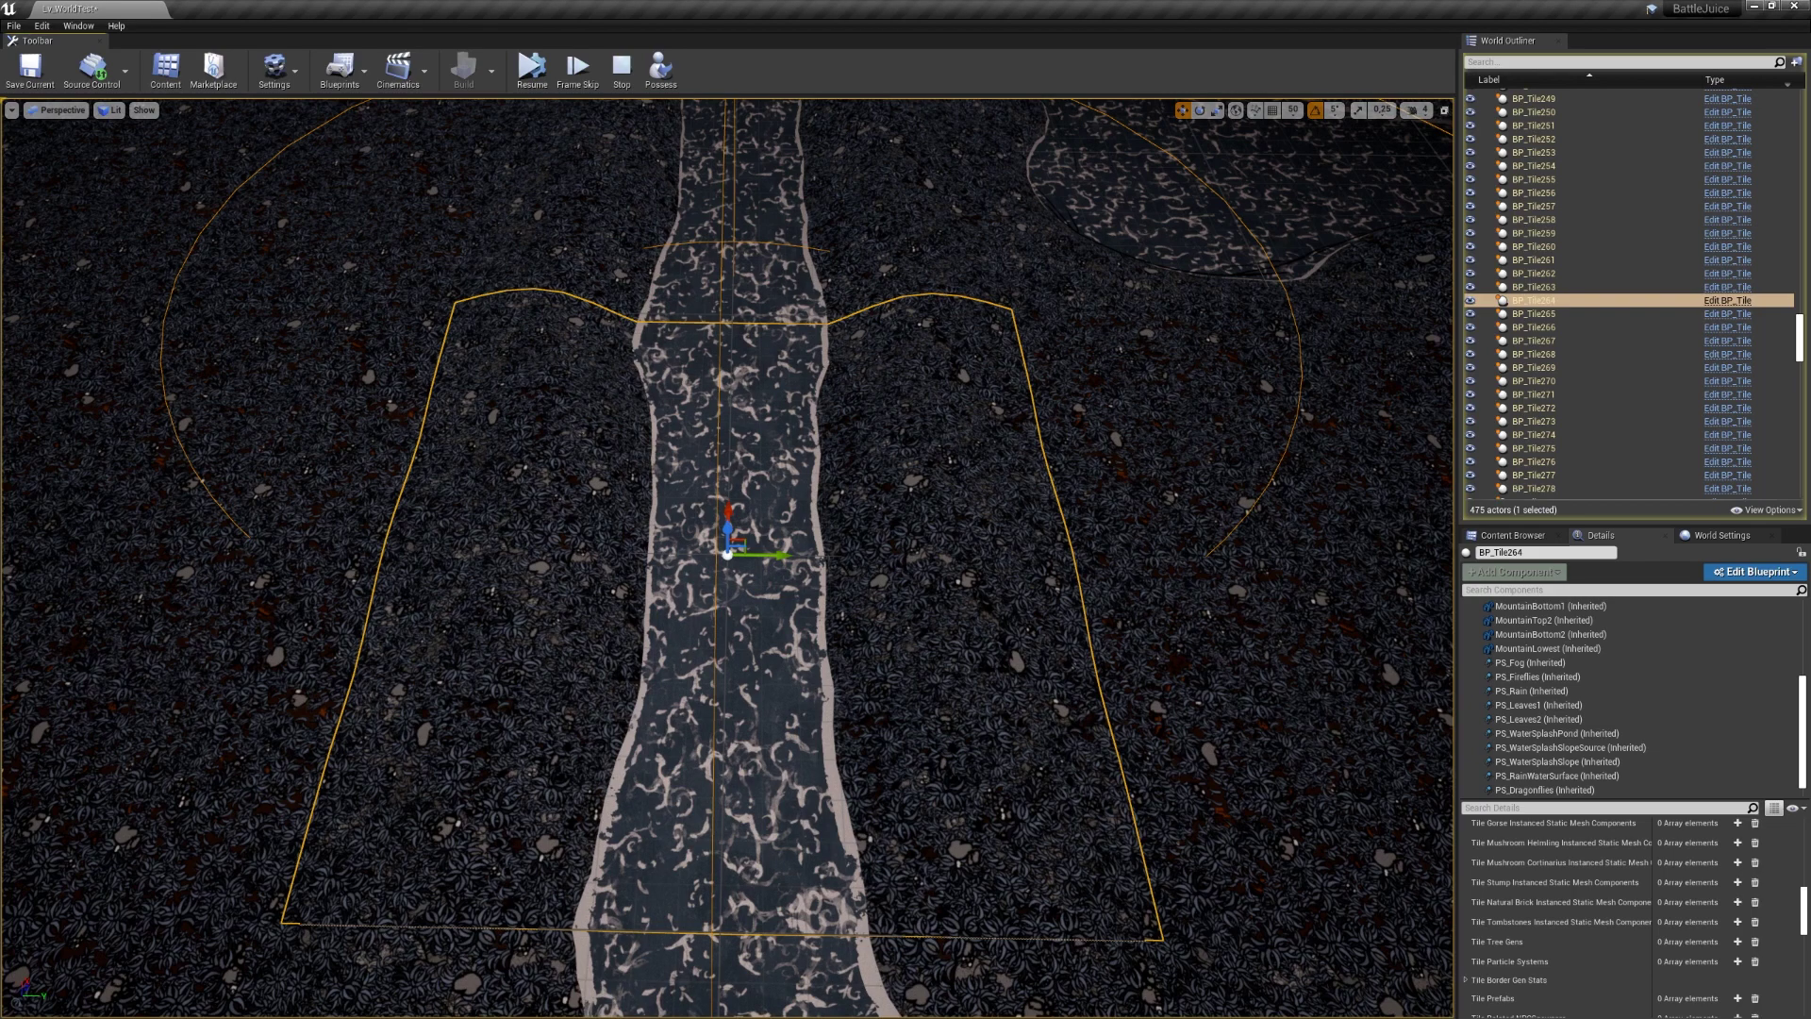
Resume the paused game and focus the view on the next river tile beyond BP_Tile264.
{"action": "left_click", "coordinate": [533, 68]}
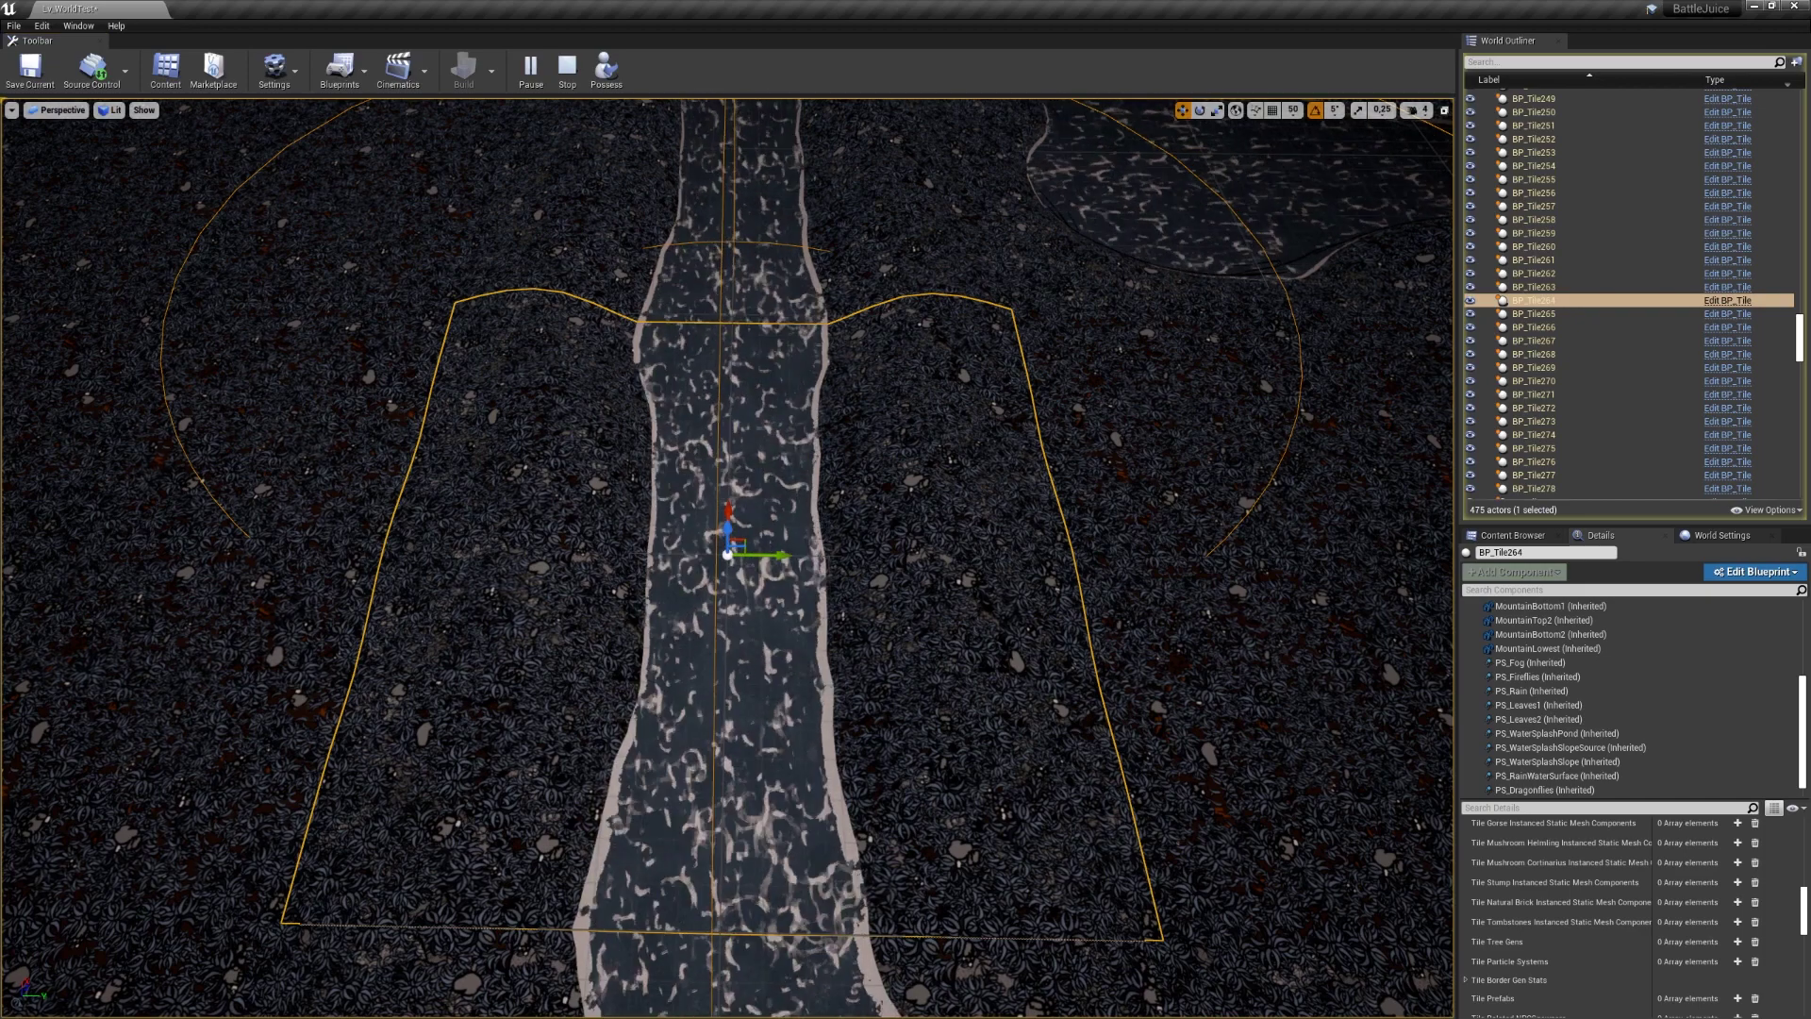
{"action": "left_click", "coordinate": [728, 188]}
{"action": "key", "text": "f"}
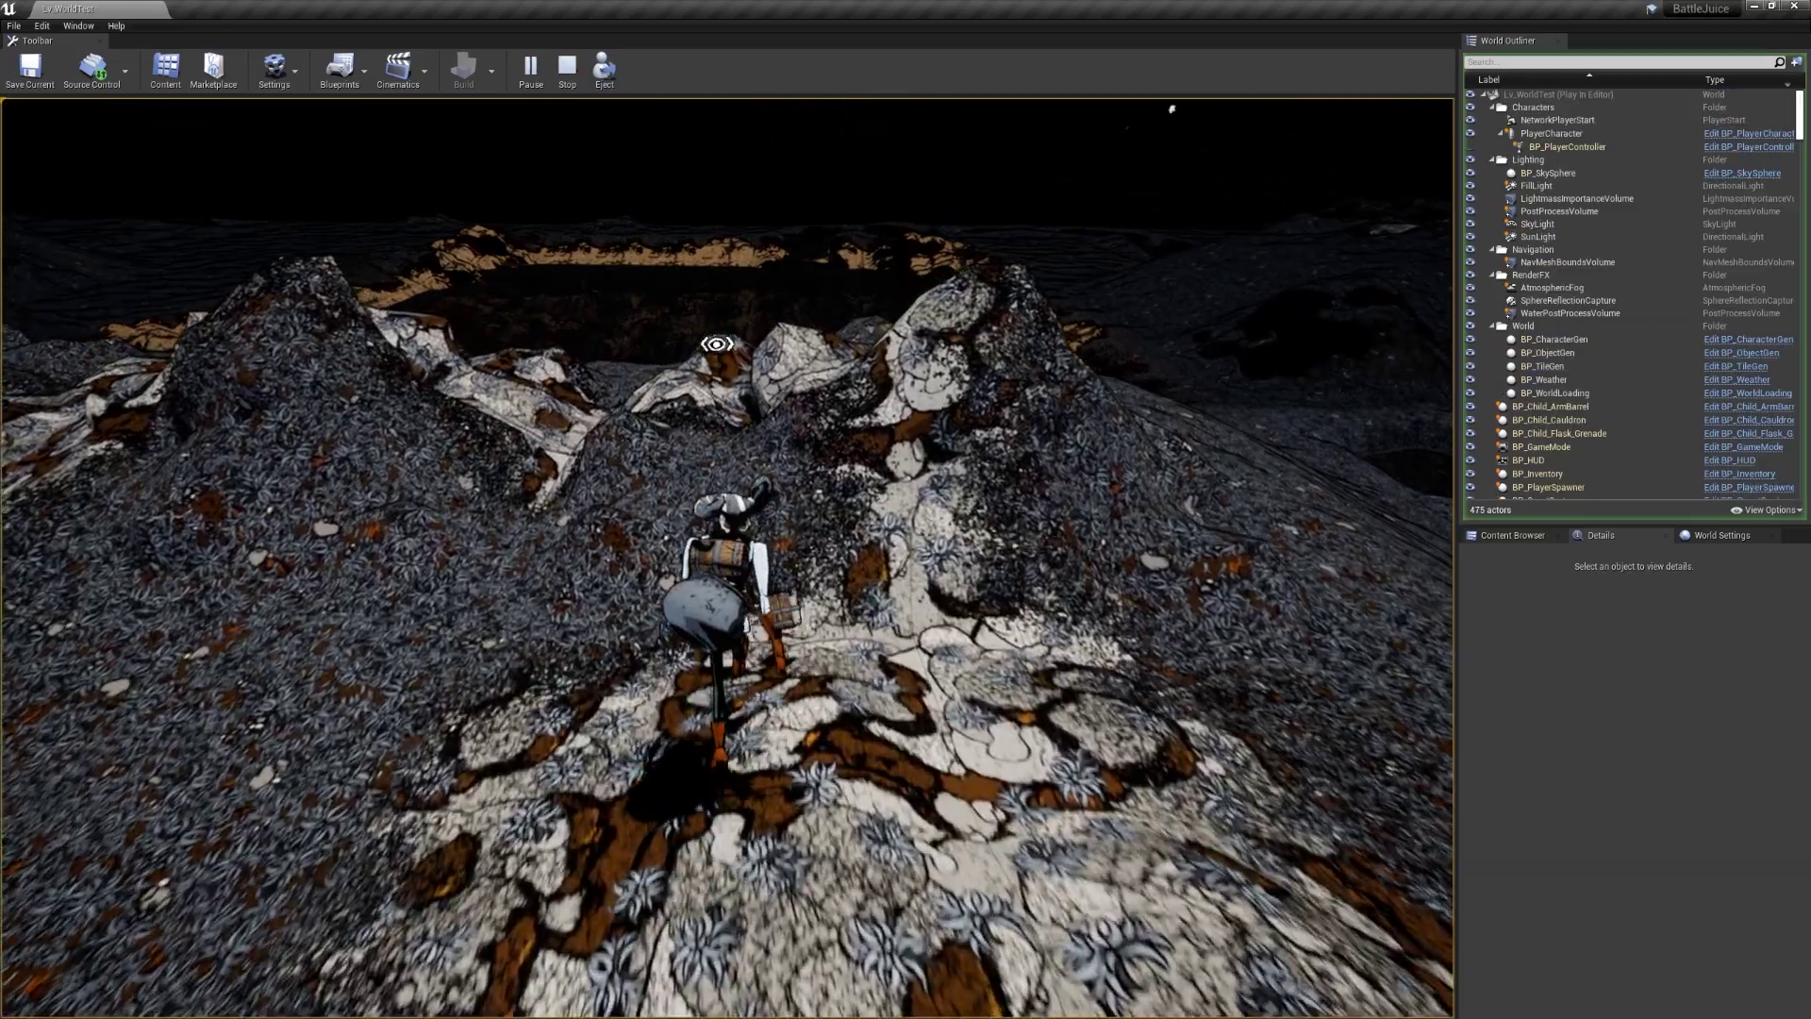
Run the player character forward over the rocky hill toward the sand-edged basin.
{"action": "key", "text": "w"}
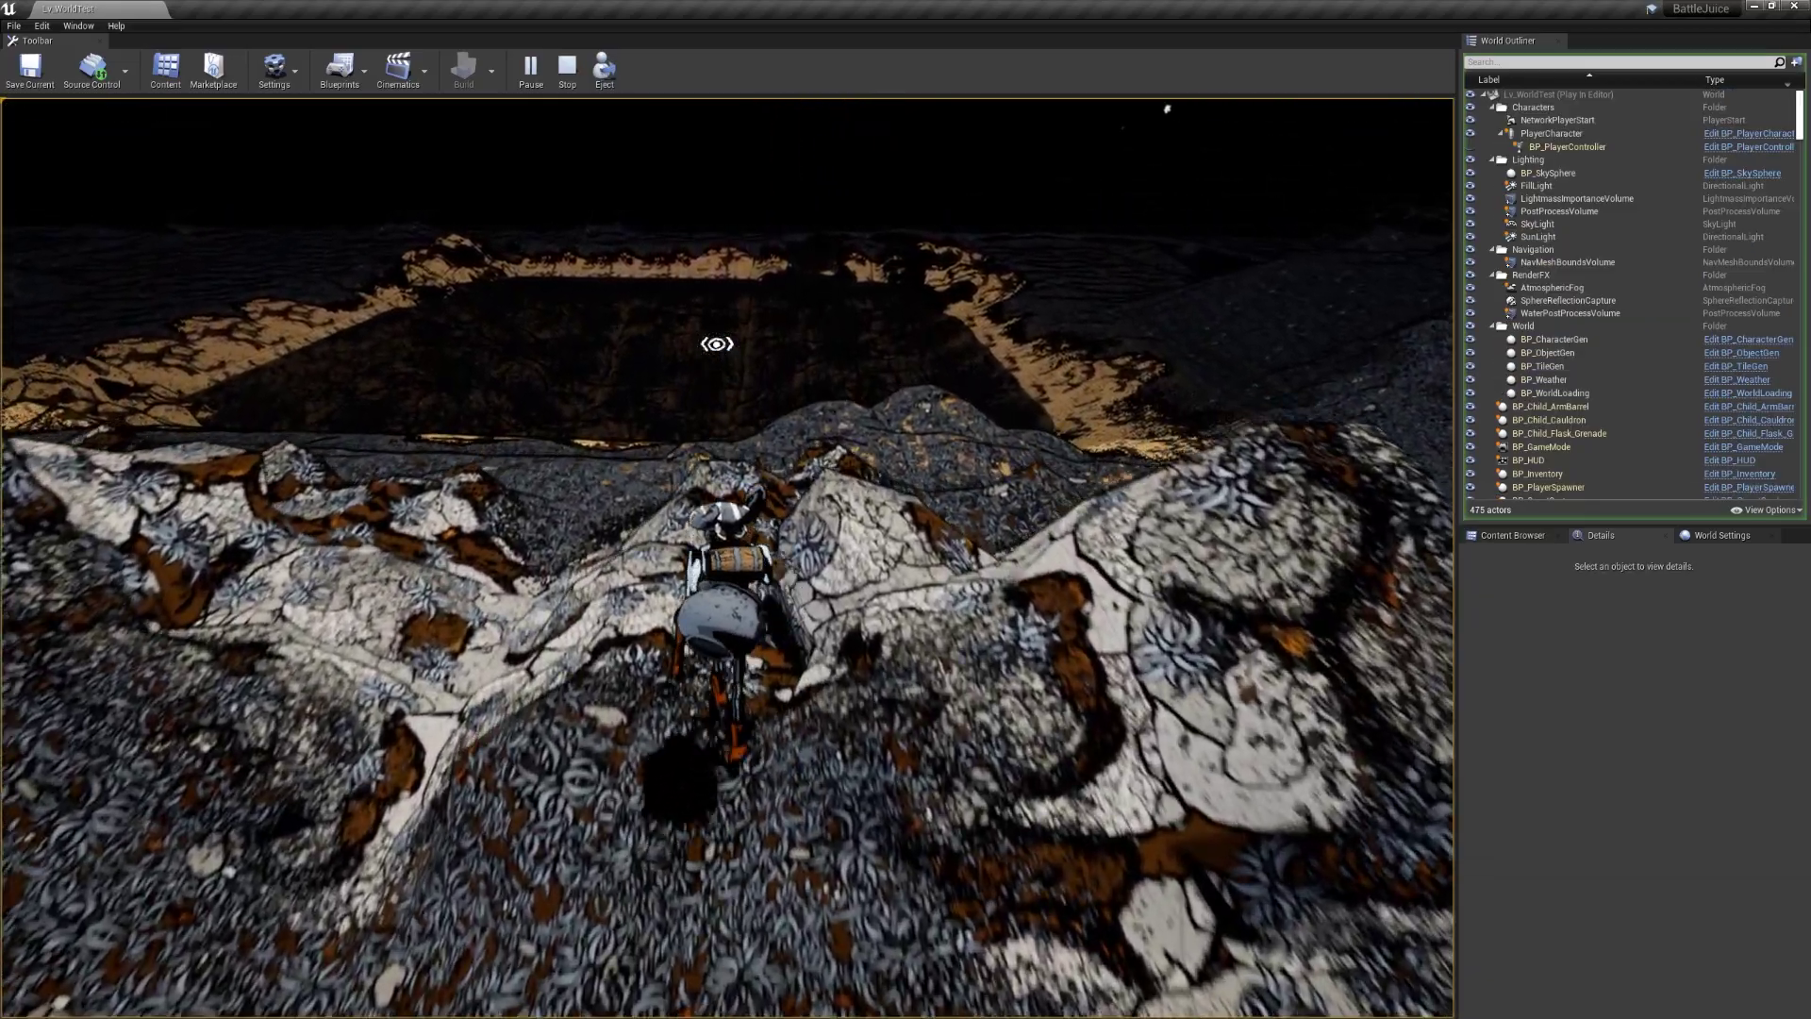
Run the player character down the rocky hill and across the sandy shore into the basin's water.
{"action": "key", "text": "w"}
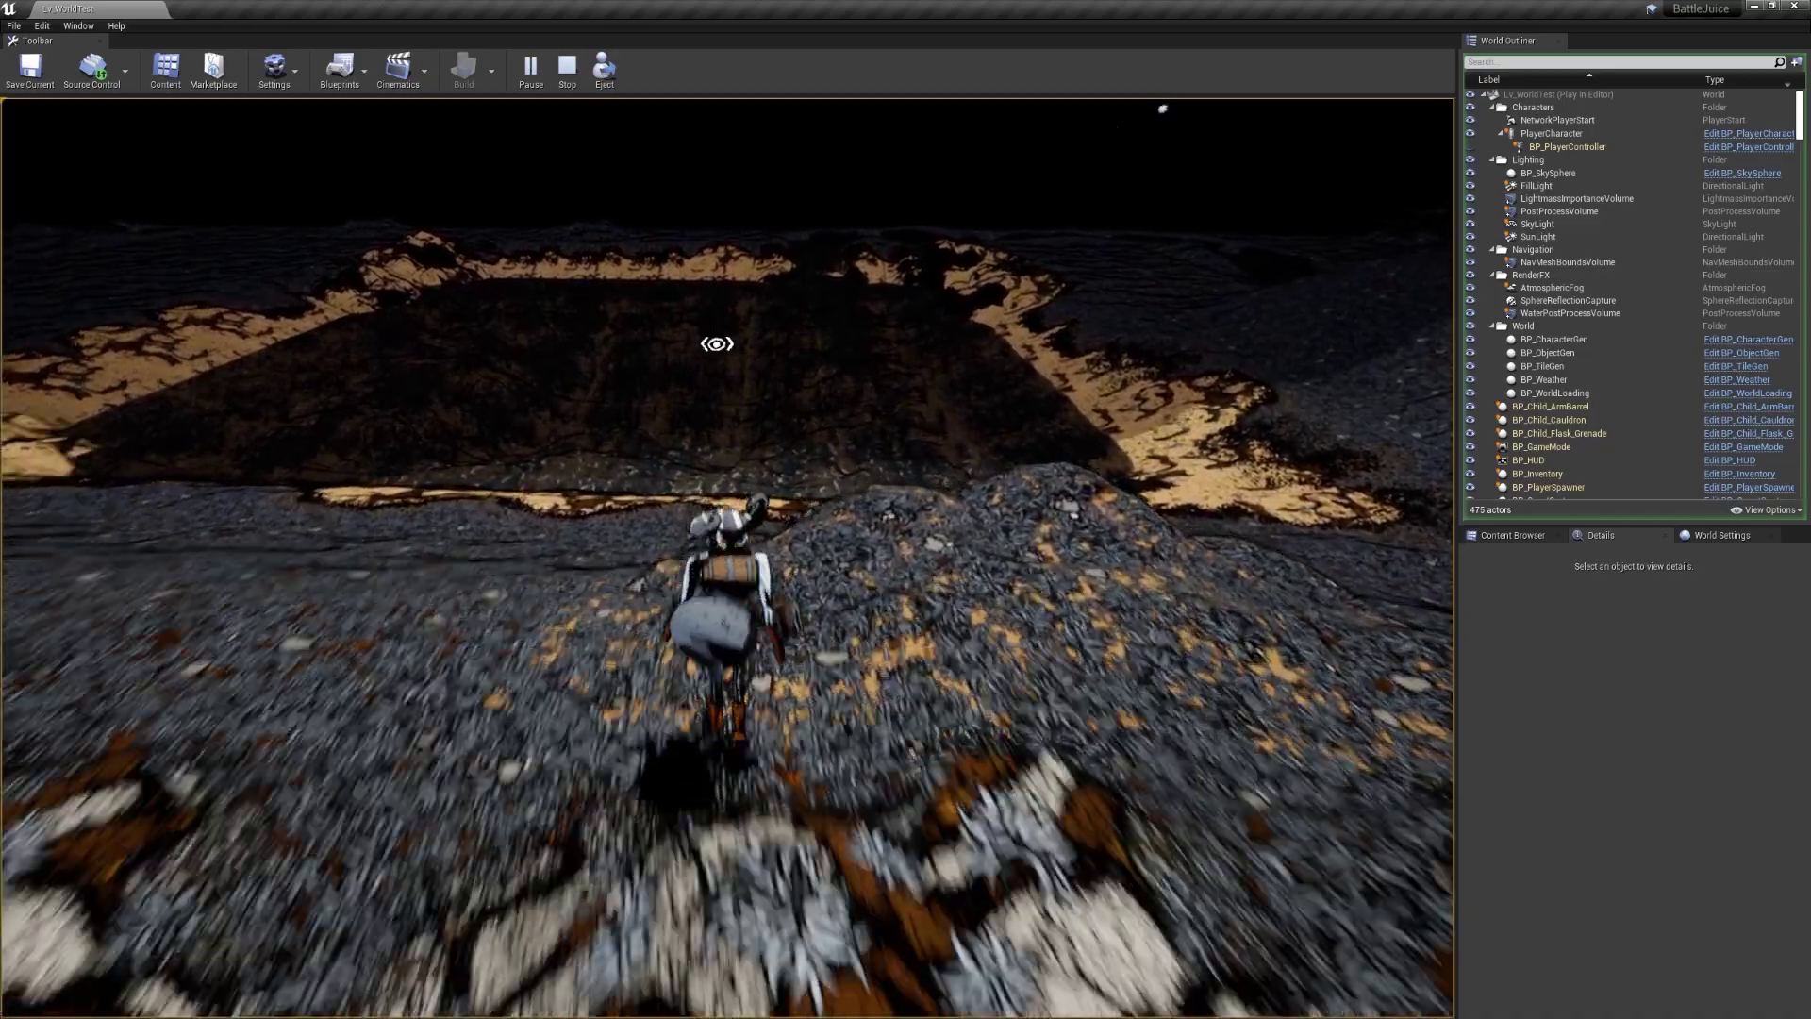
{"action": "key", "text": "w"}
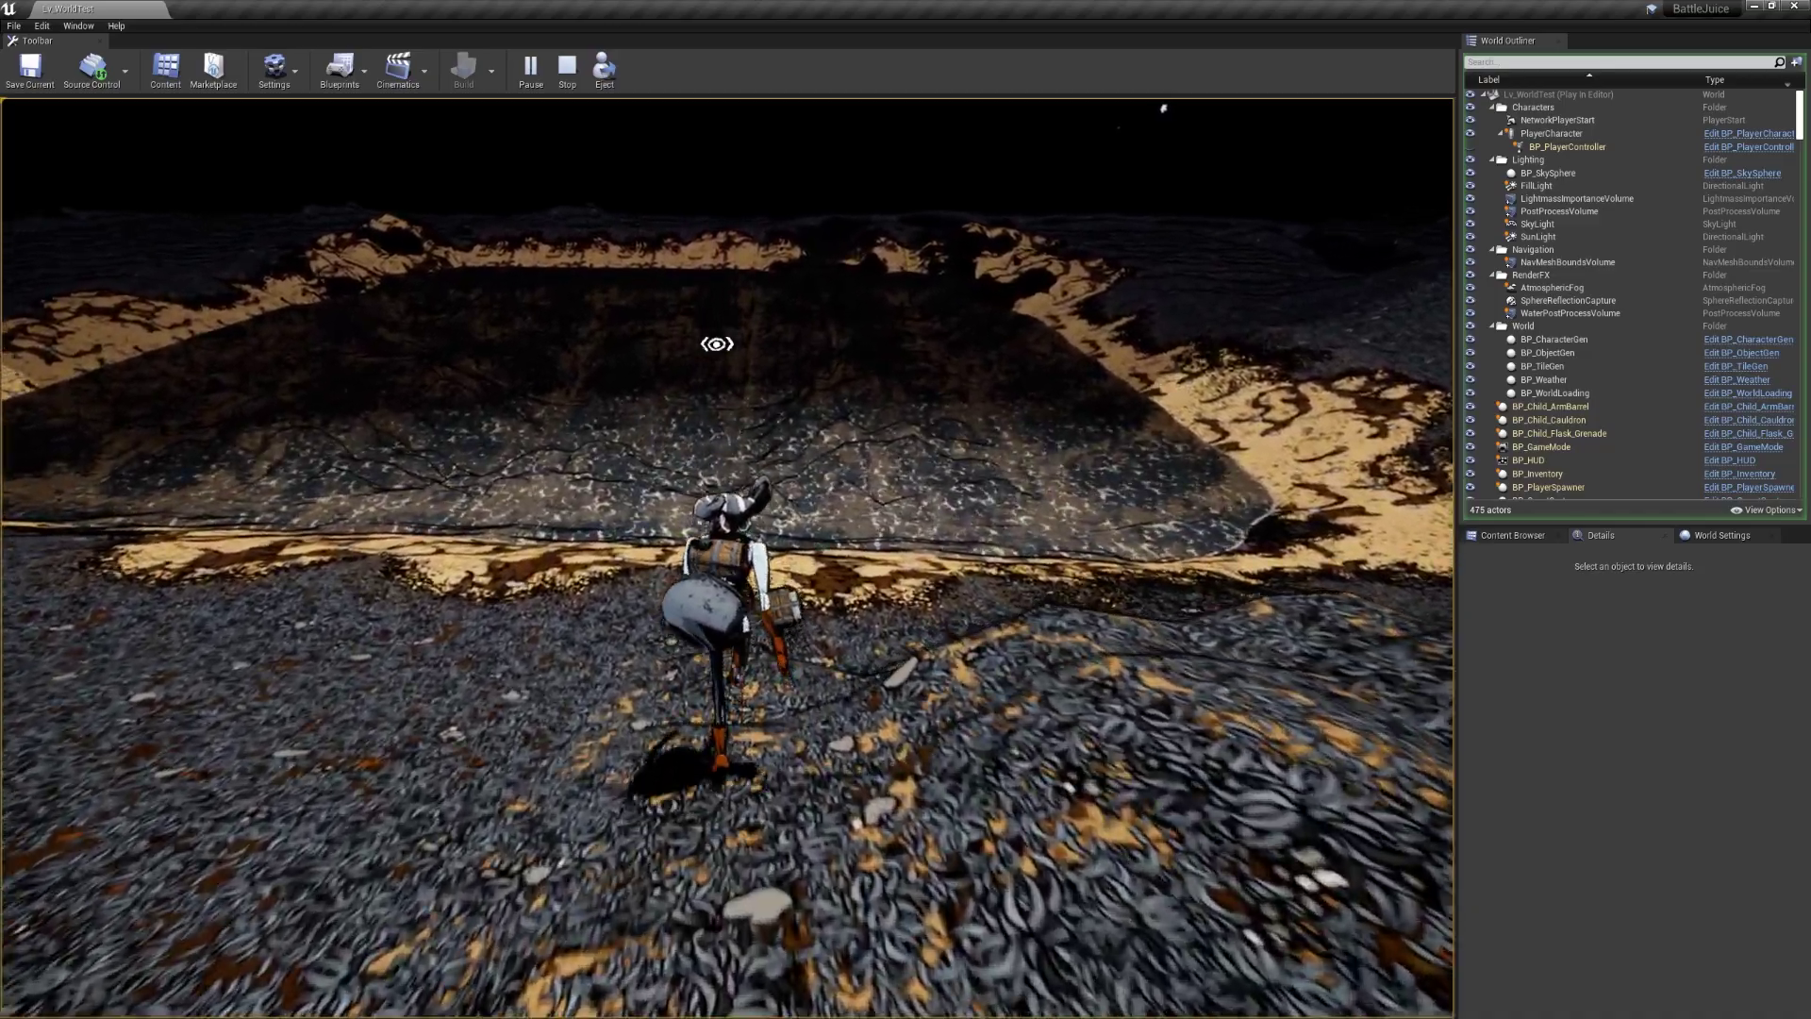
{"action": "key", "text": "w"}
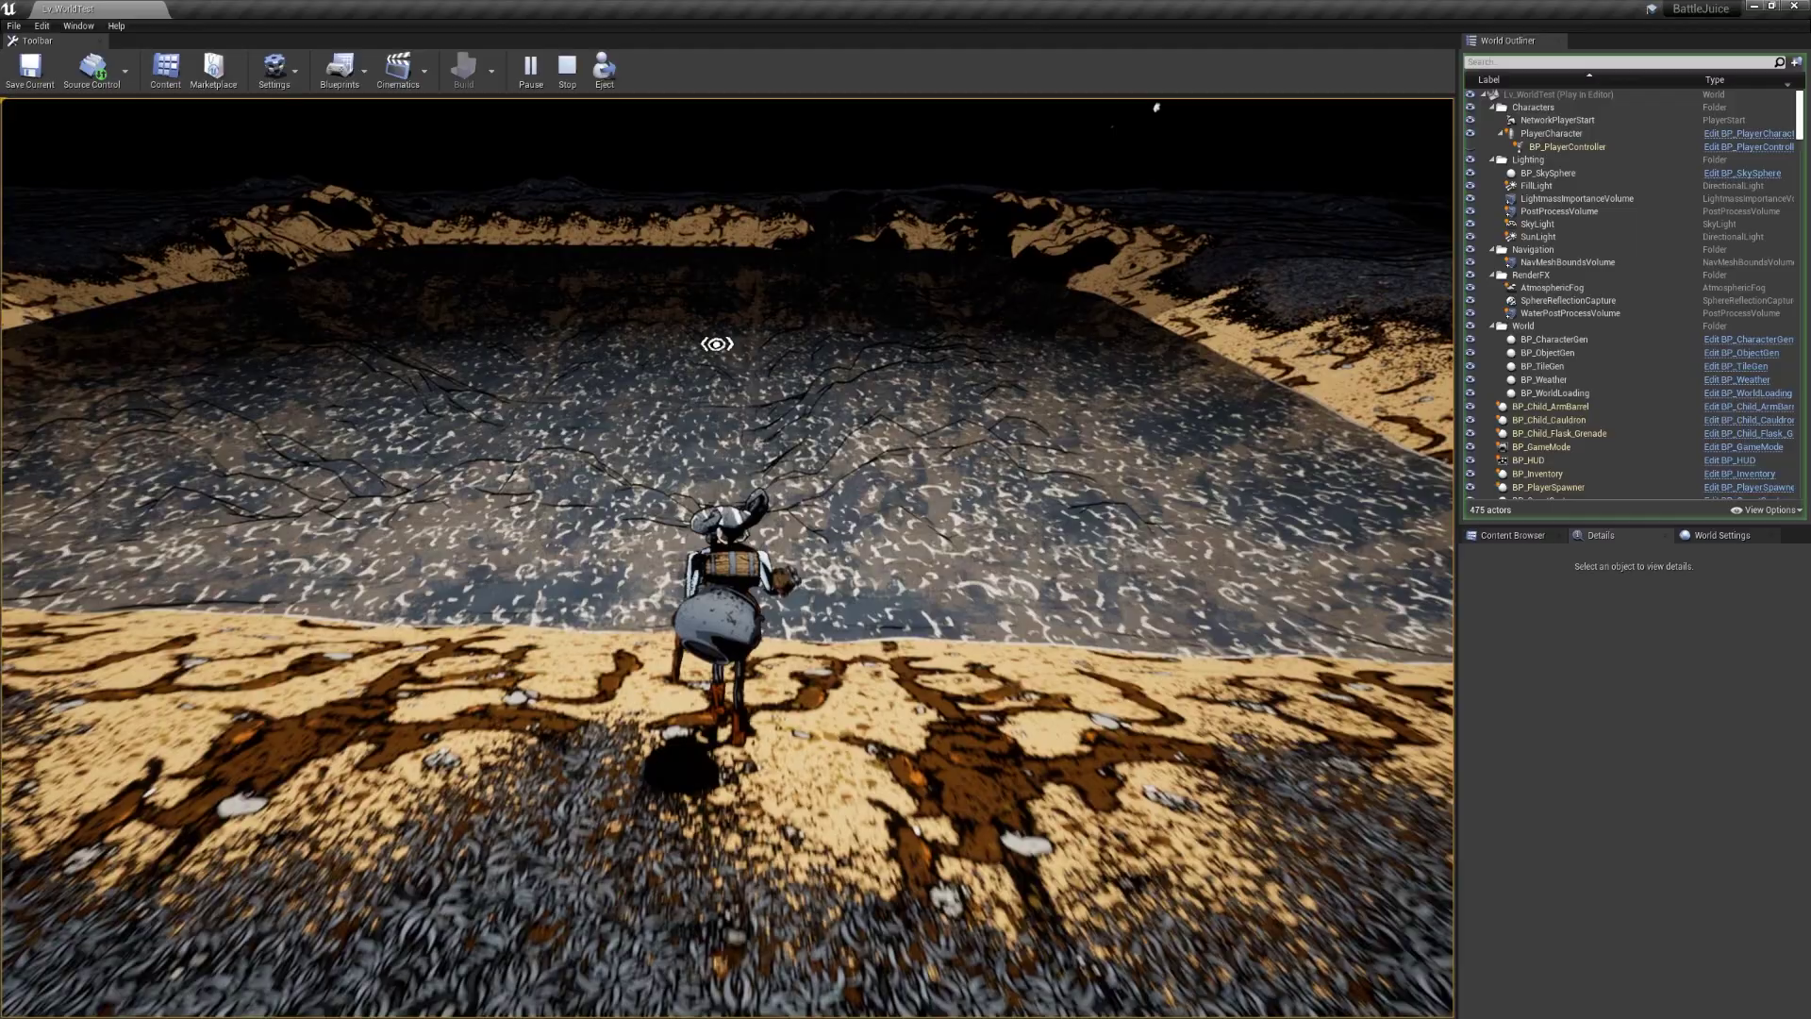
{"action": "key", "text": "w"}
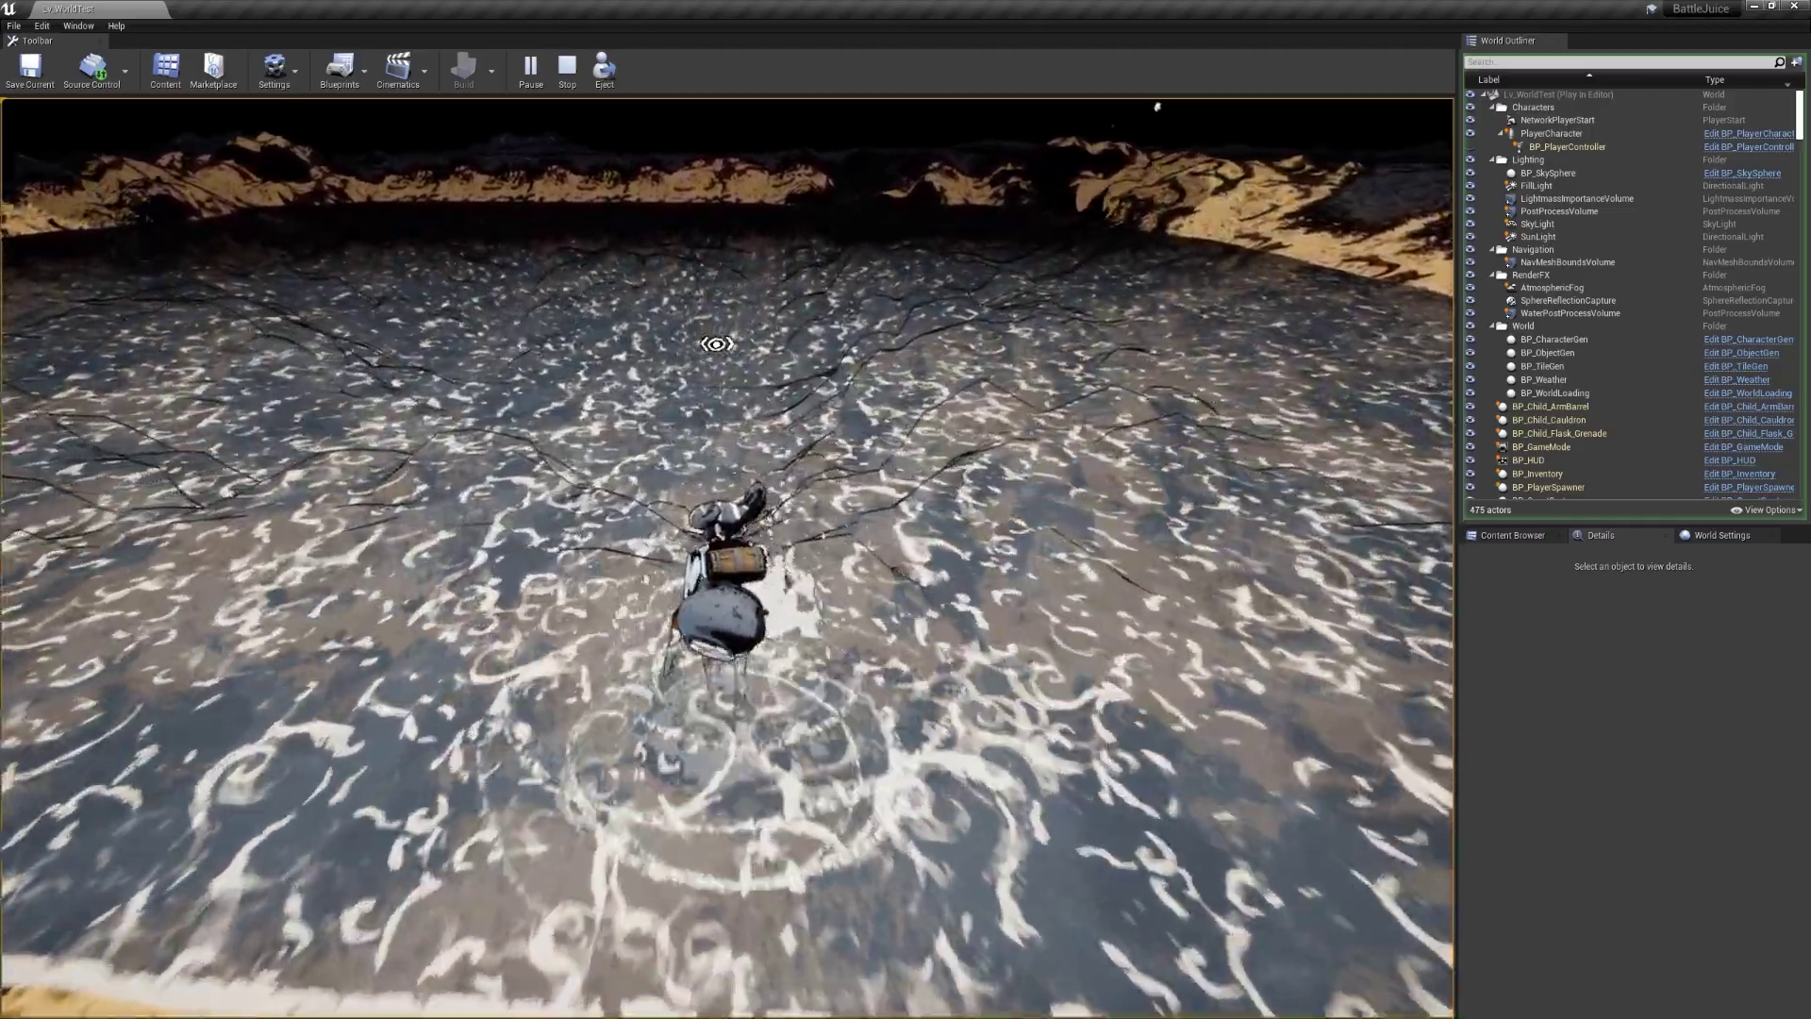
Swim the player character forward through the deep water toward the sandy bank, including one jump stroke.
{"action": "key", "text": "w"}
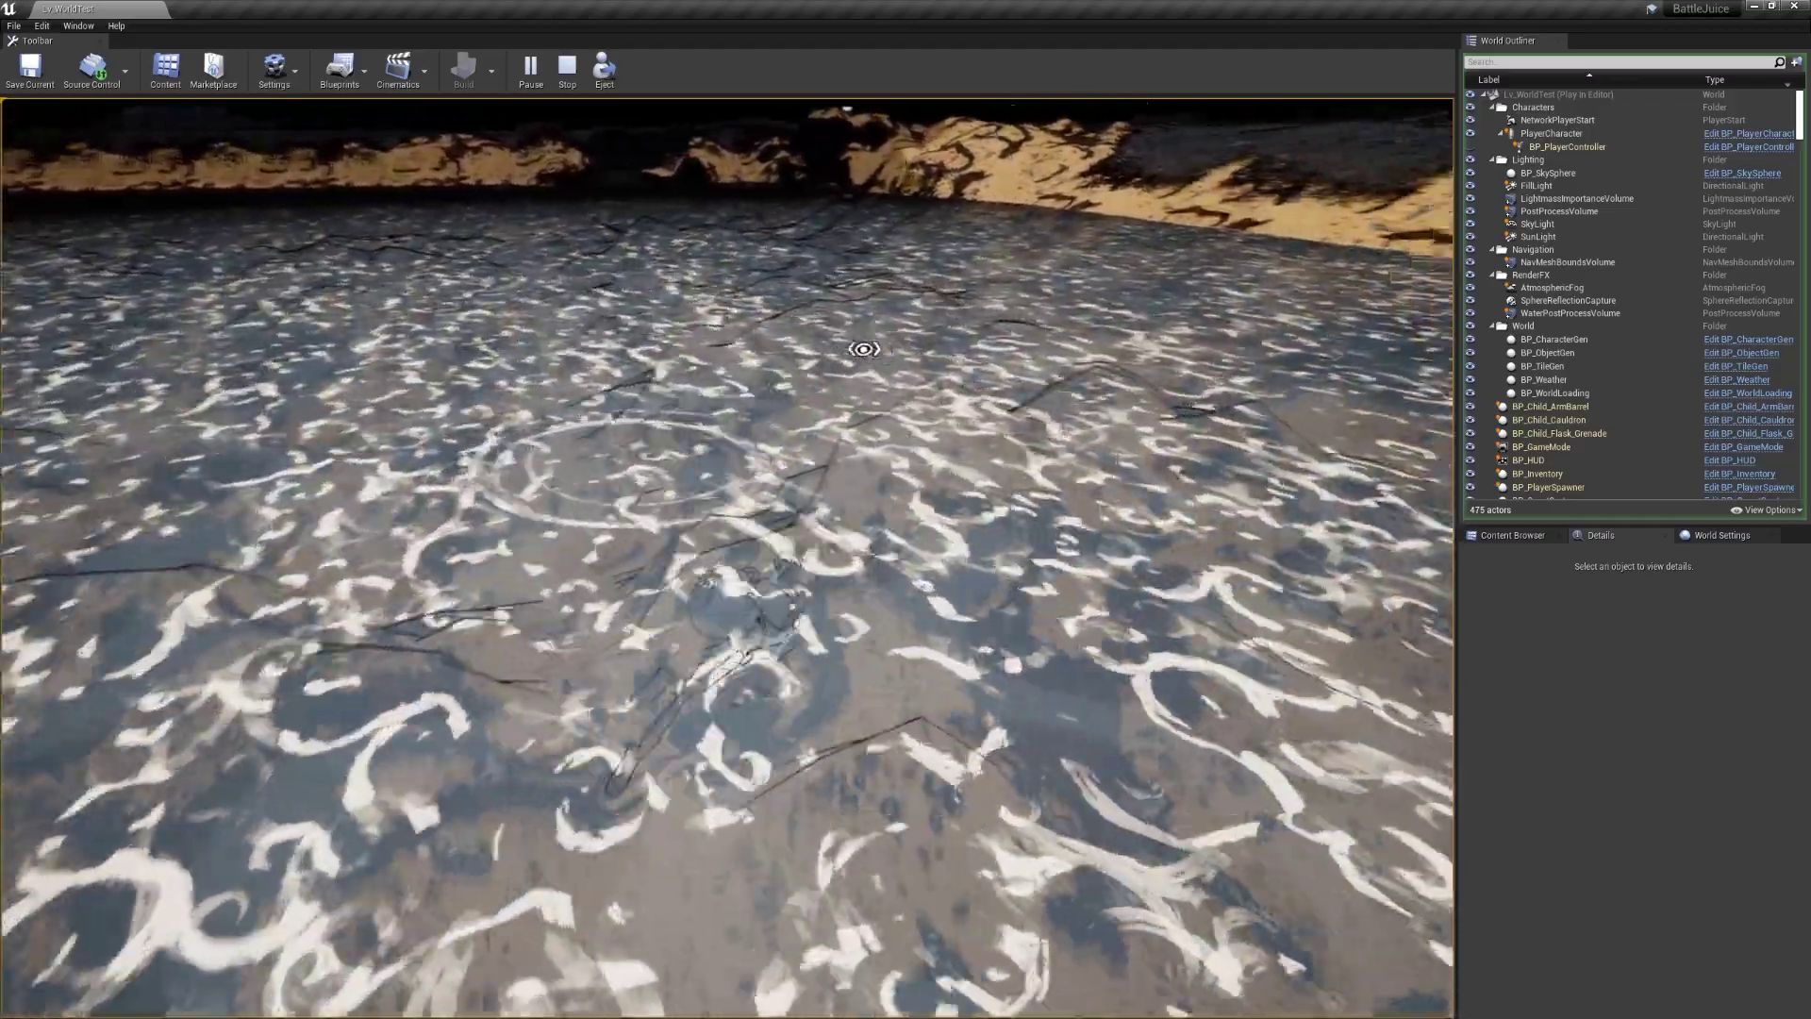
{"action": "key", "text": "w"}
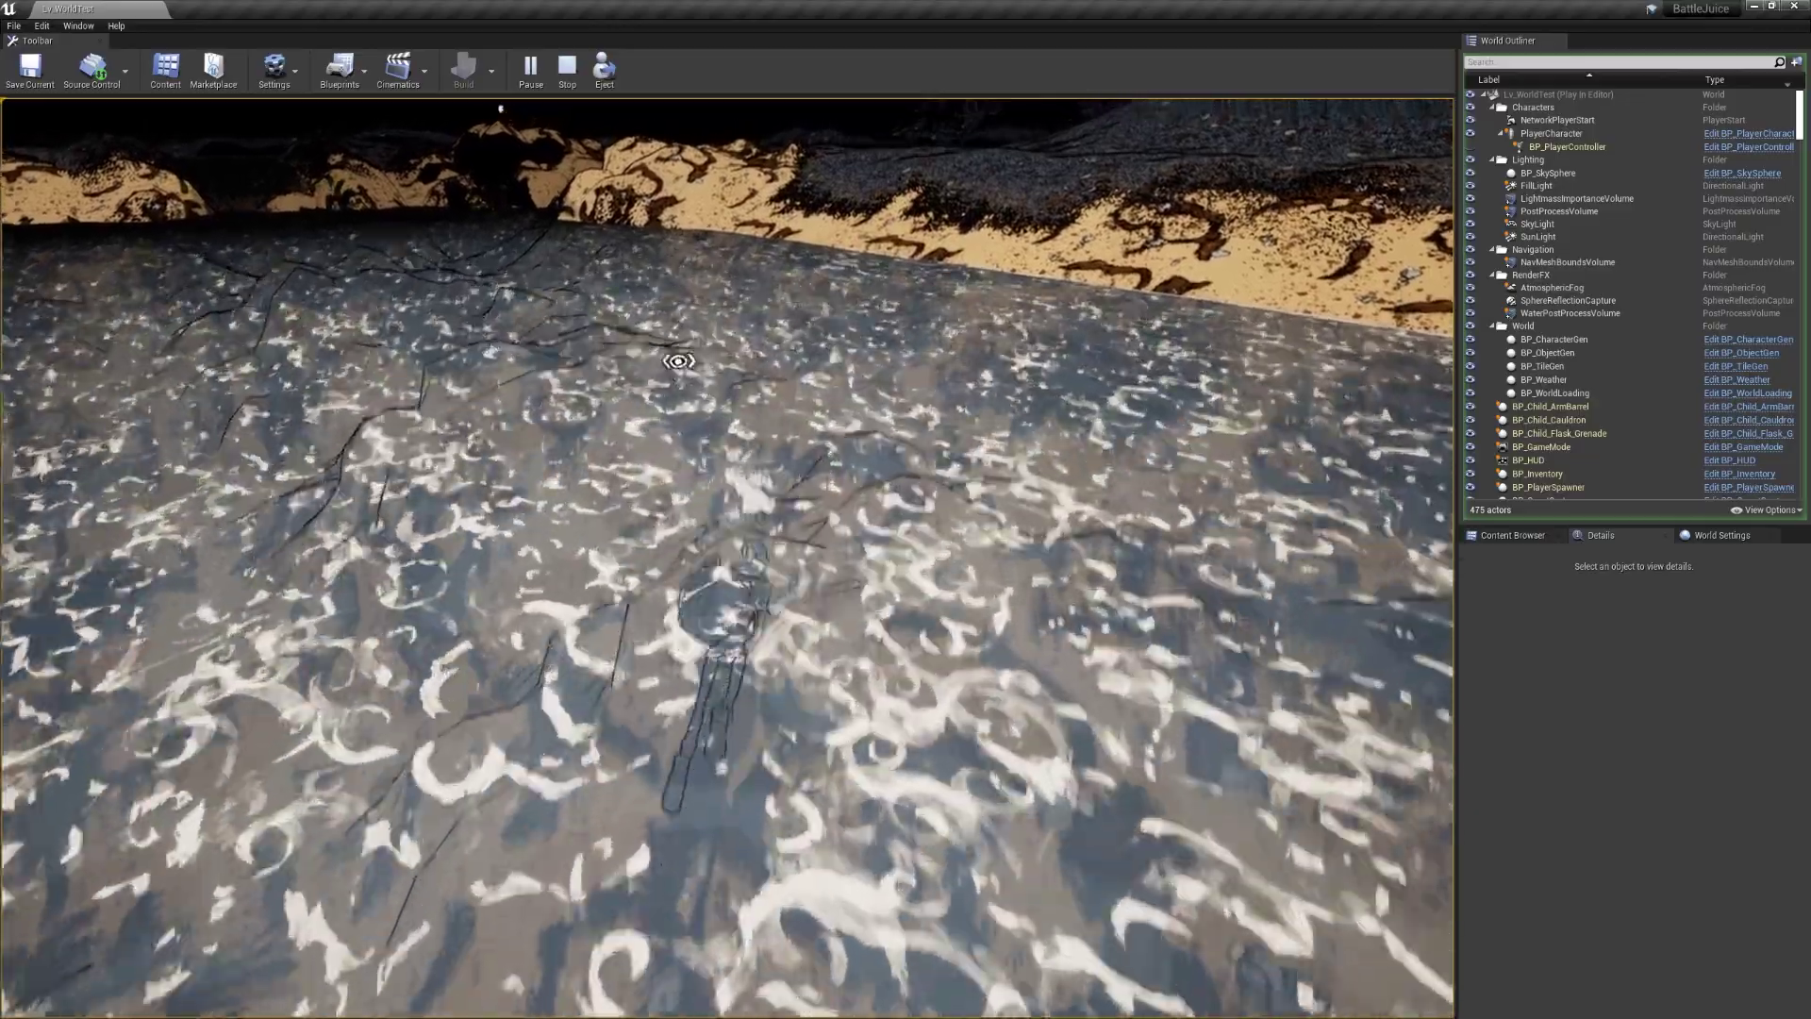
{"action": "key", "text": "space"}
{"action": "key", "text": "w"}
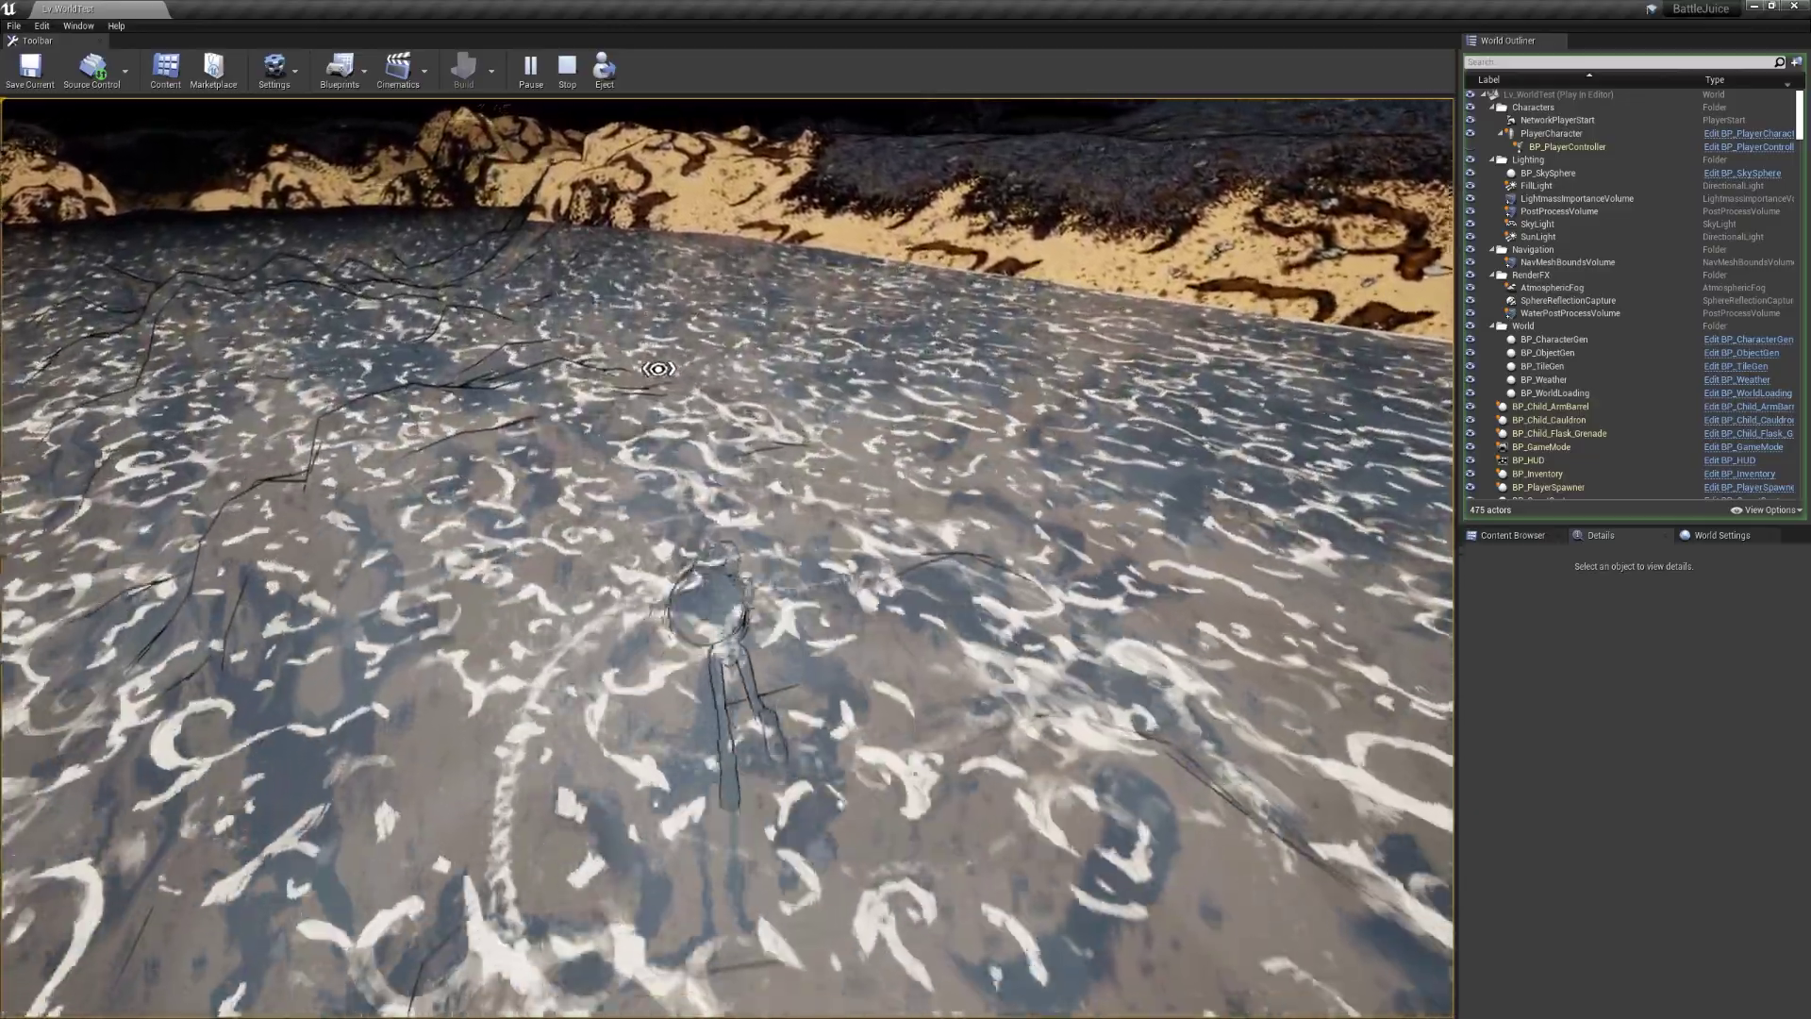
{"action": "key", "text": "w"}
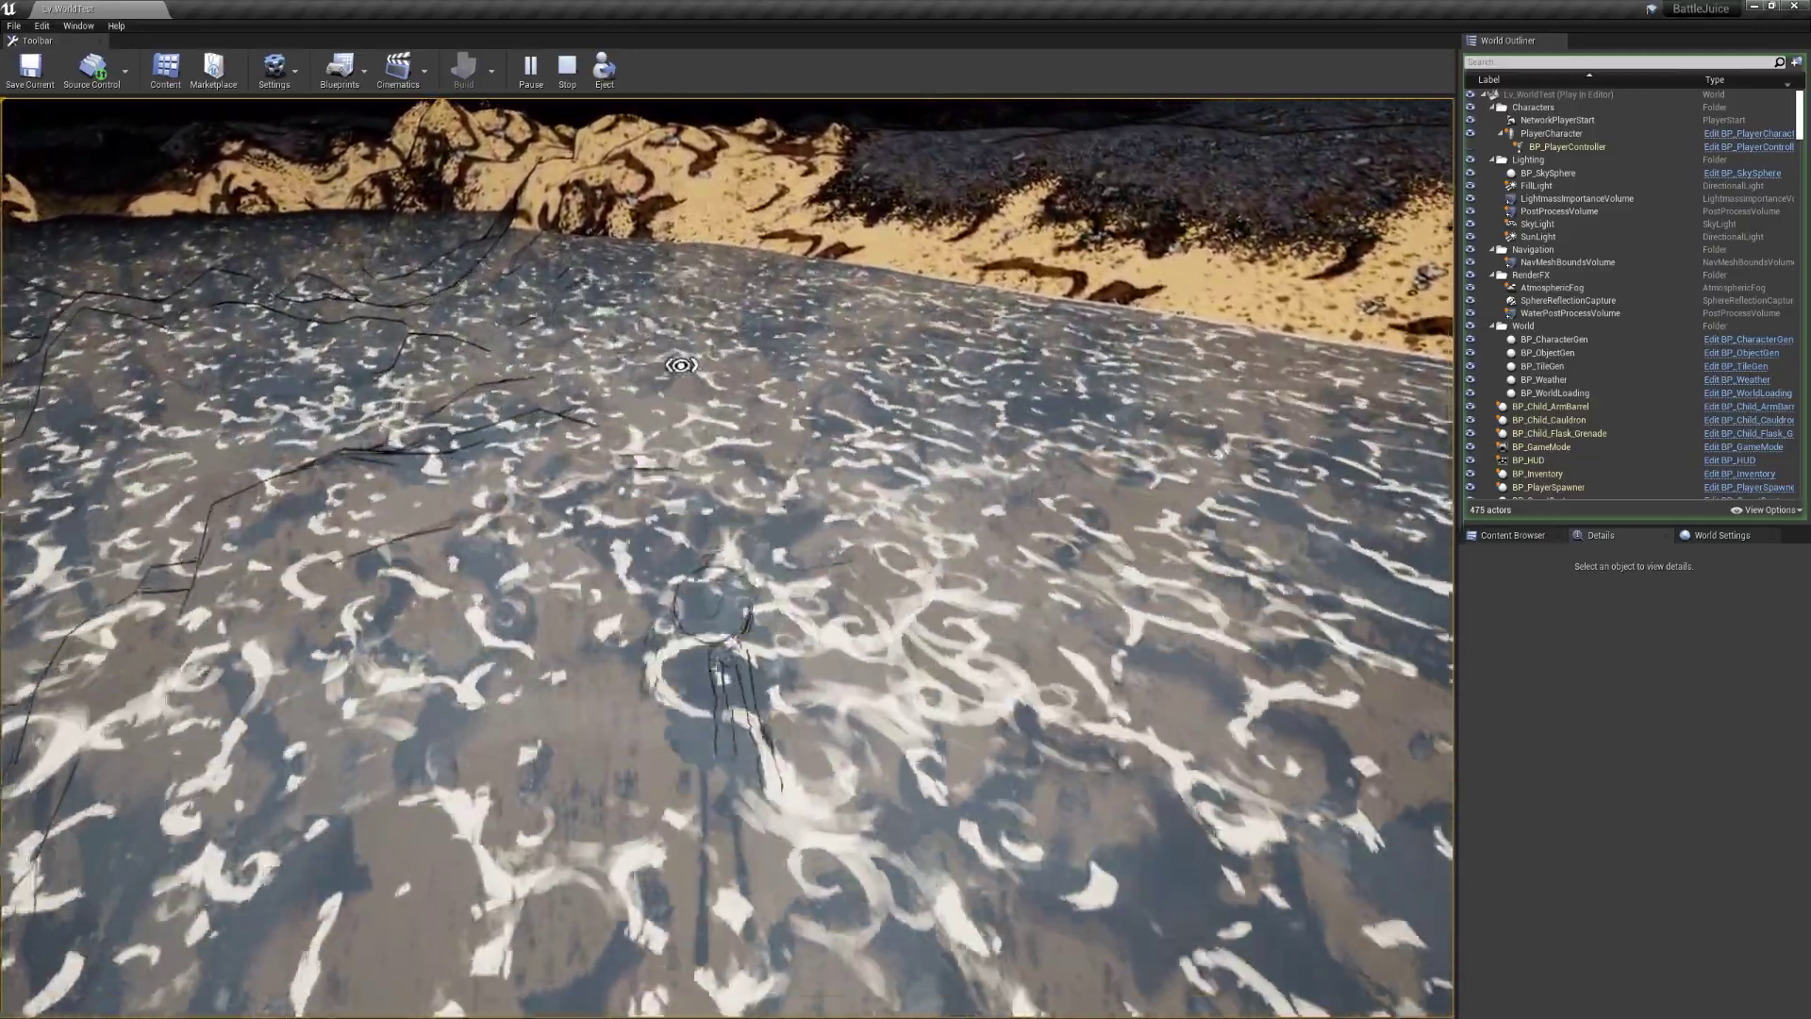
Eject from the player character and fly the free camera forward through the generated night landscape, past the rock pillars, tent and stone building.
{"action": "key", "text": "F8"}
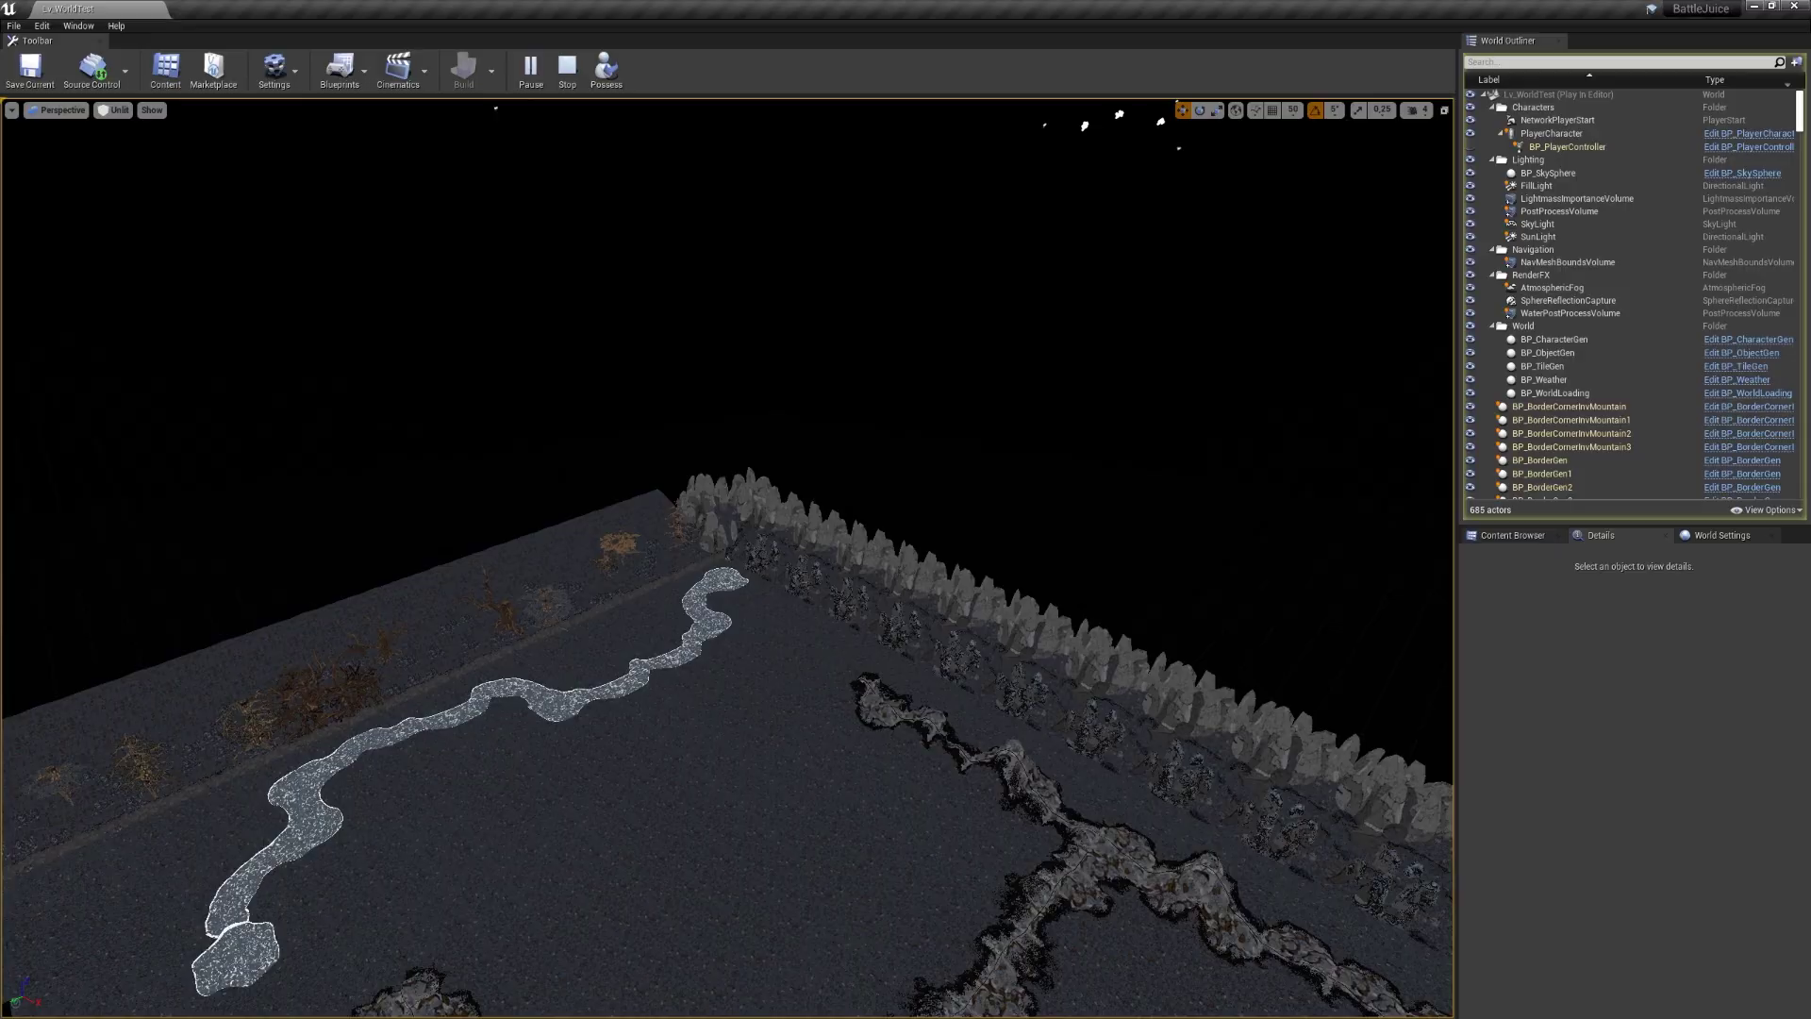
{"action": "key", "text": "w"}
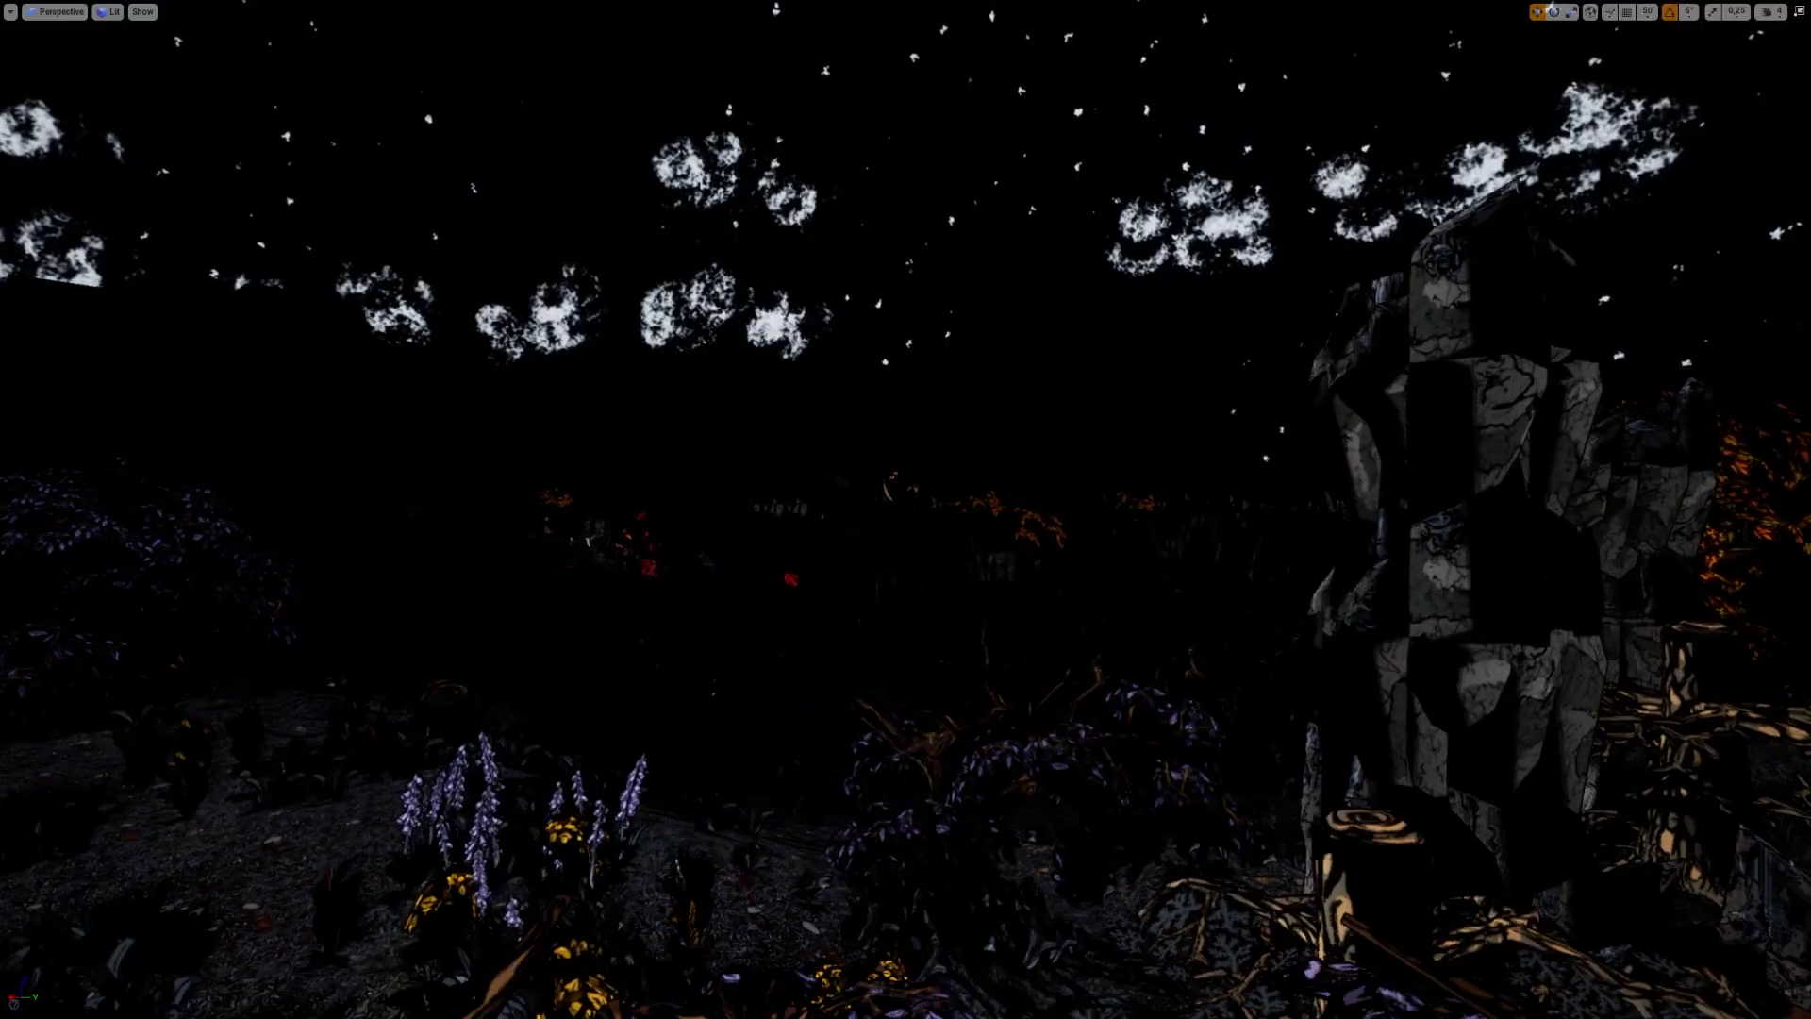
{"action": "key", "text": "w"}
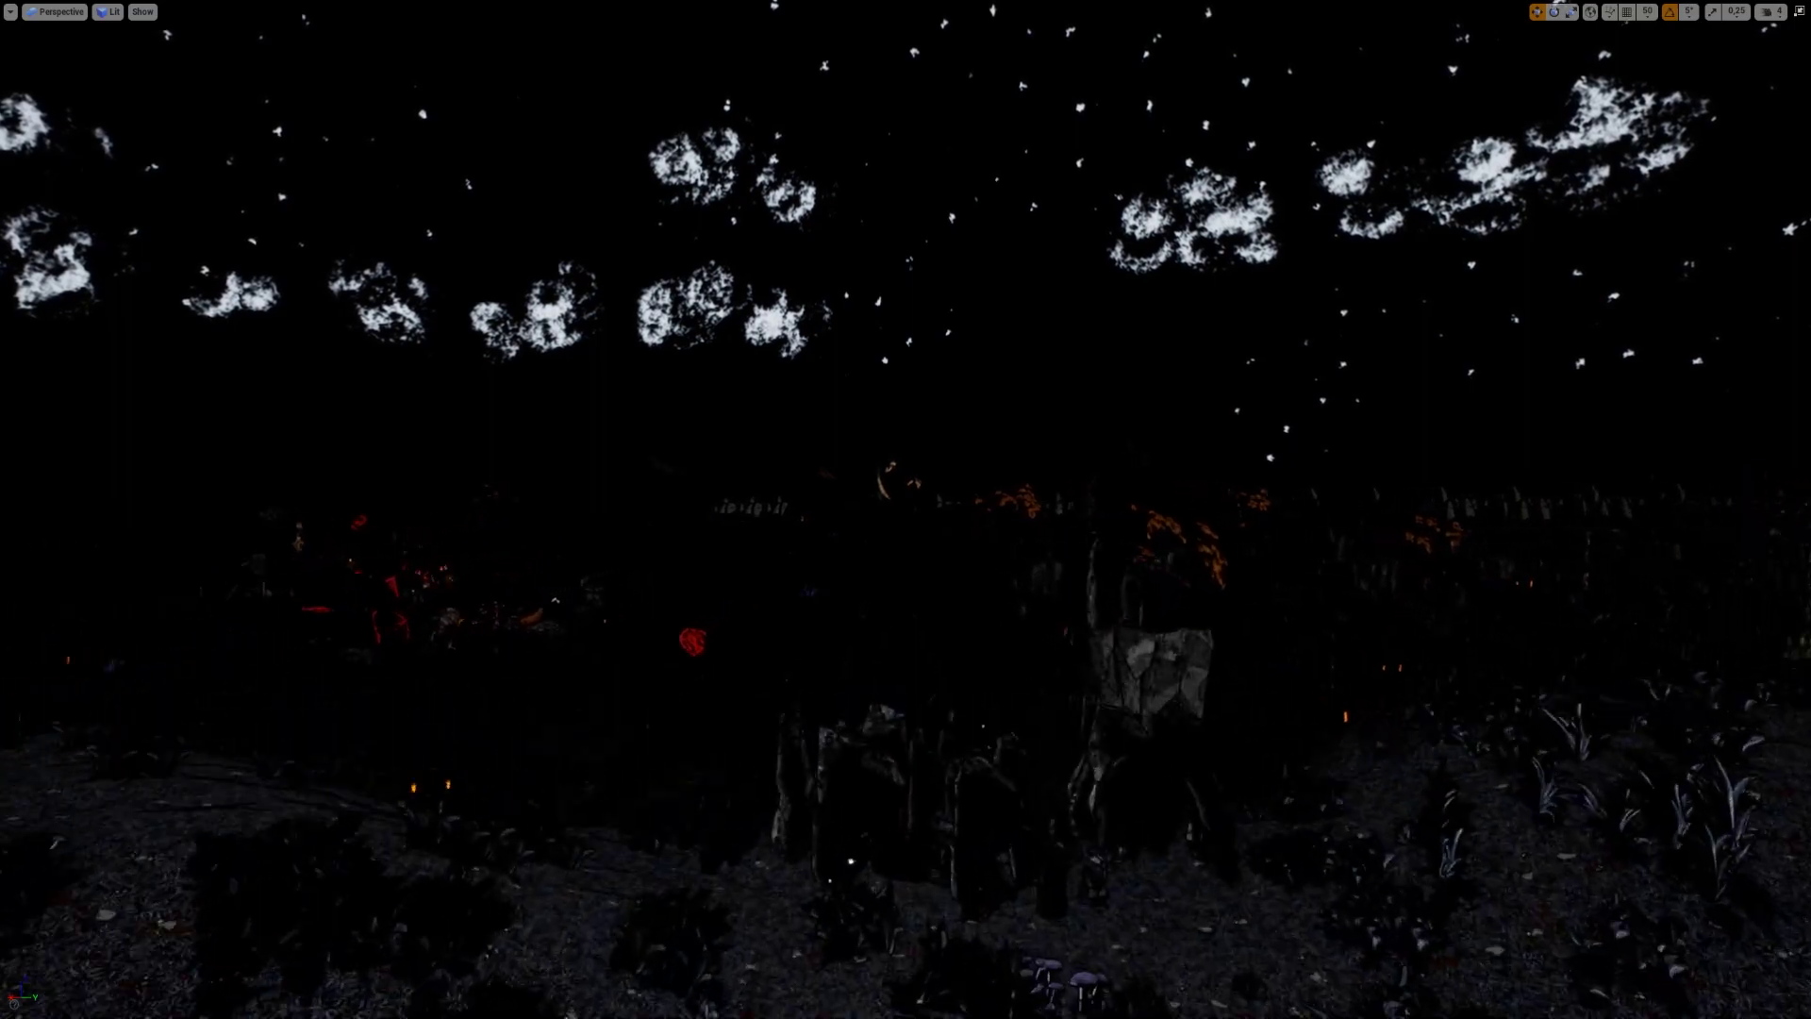
{"action": "key", "text": "w"}
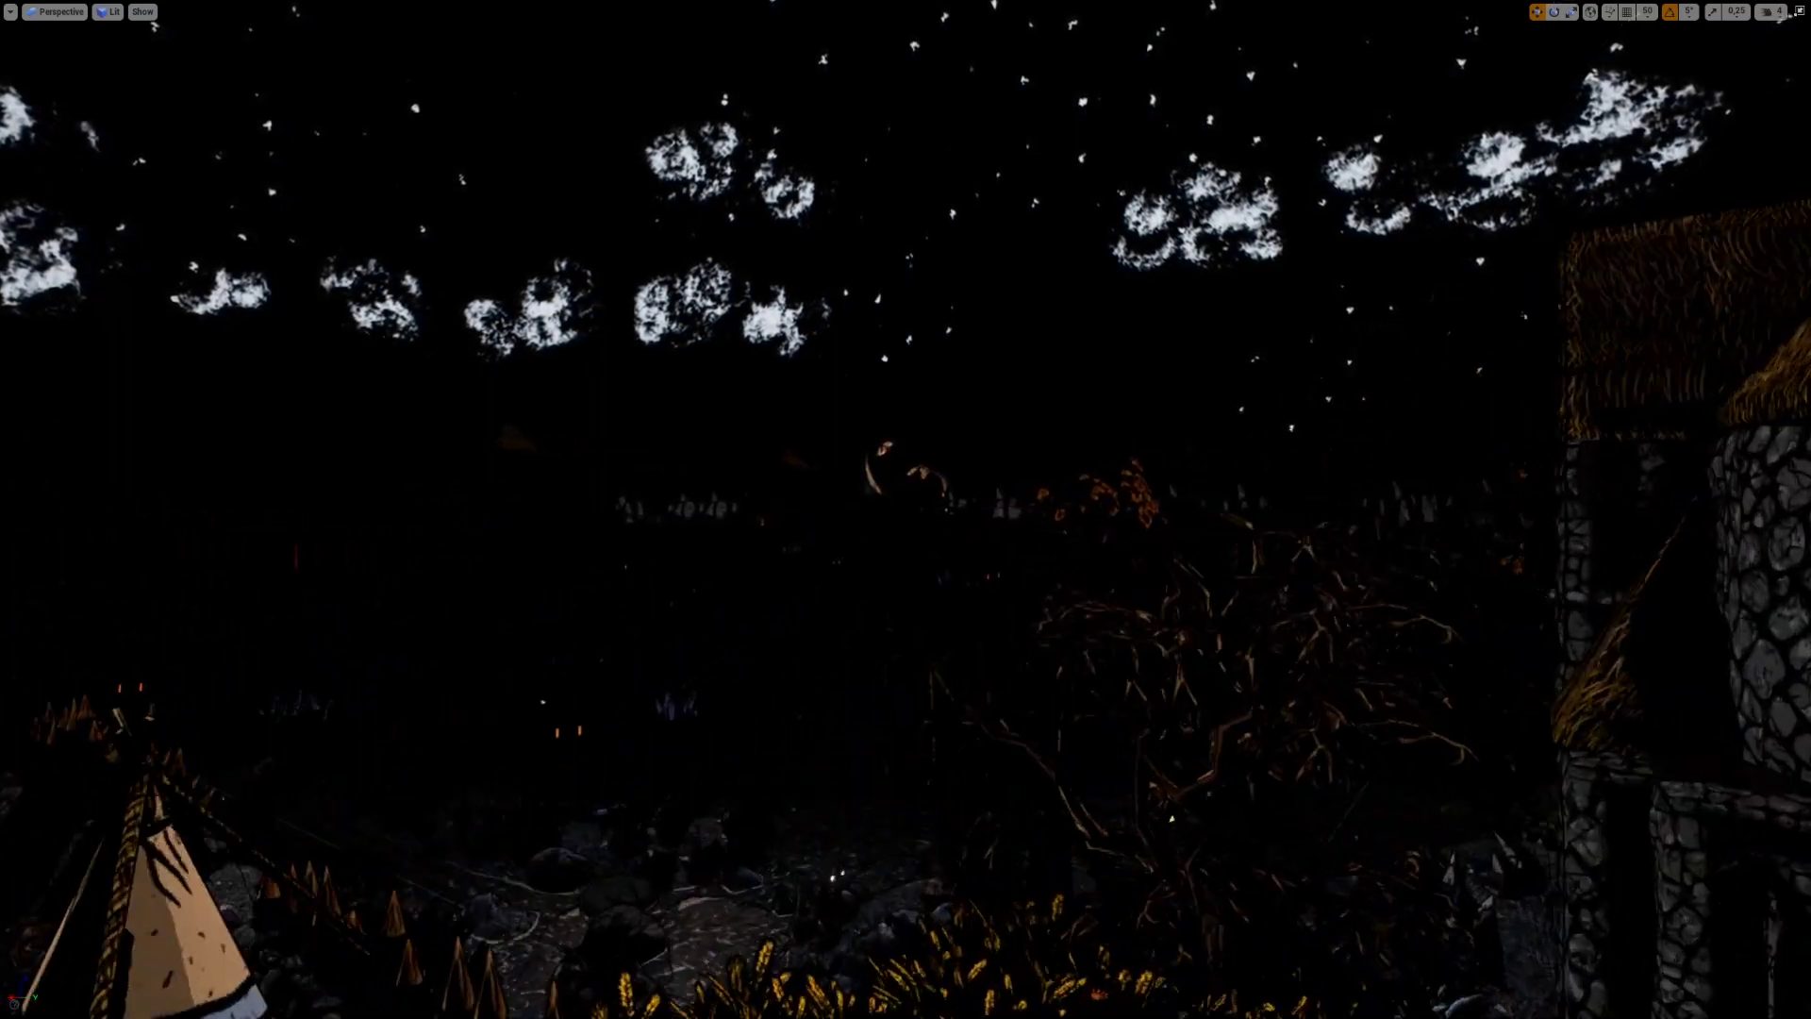
{"action": "key", "text": "w"}
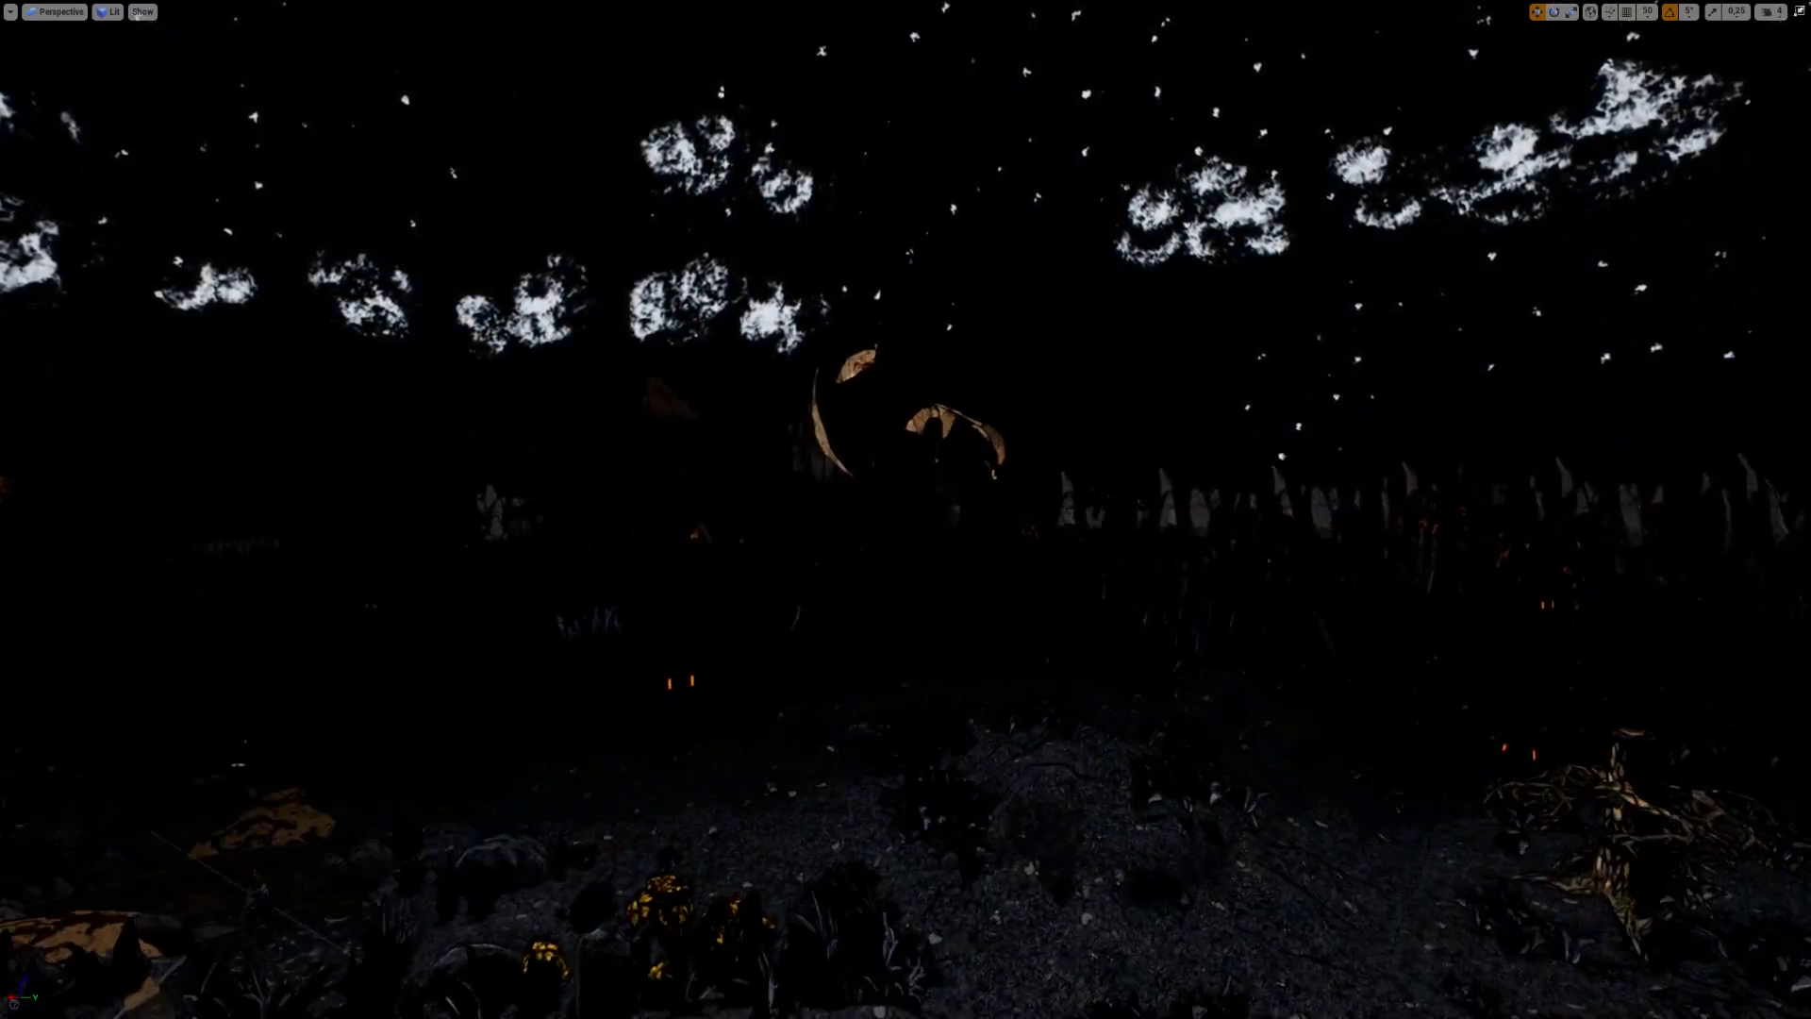